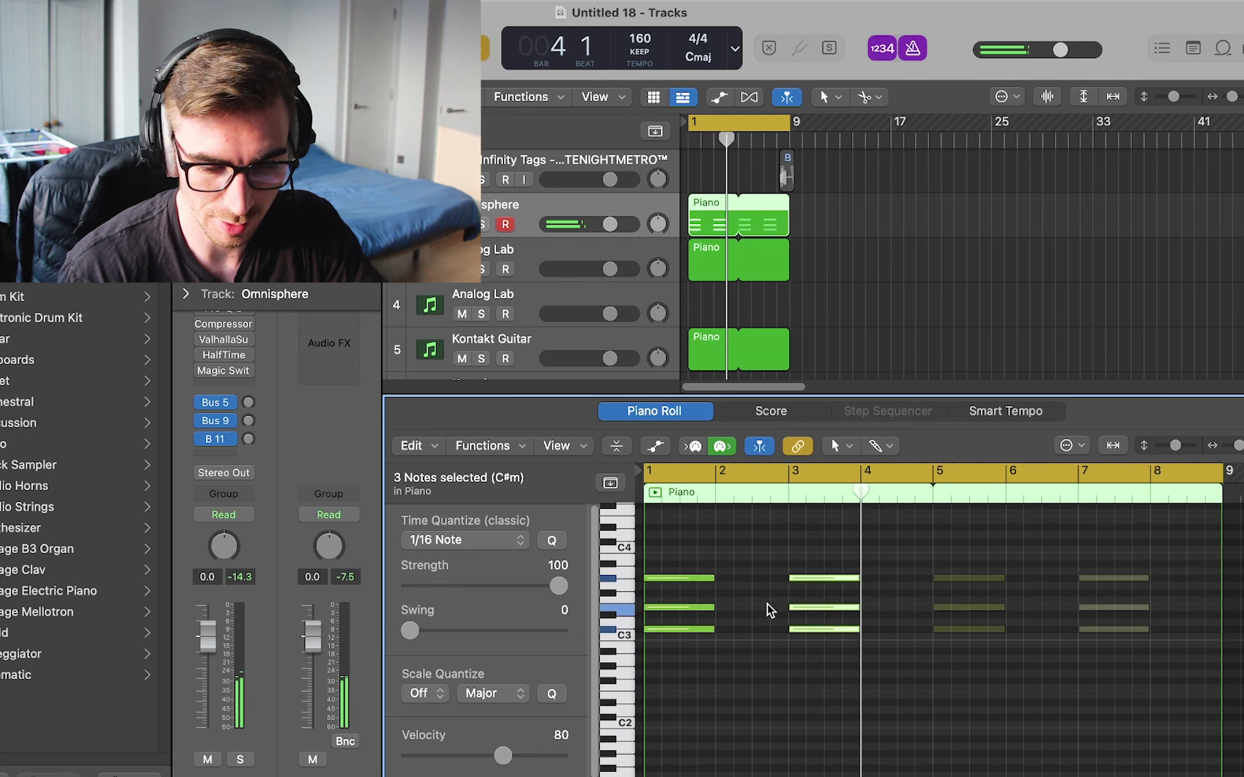
Step: Lower the second chord's middle note by a semitone and lengthen the notes of both chords to two bars each
left_click(817, 608)
key("alt+Down")
left_click_drag(486, 586, 584, 585)
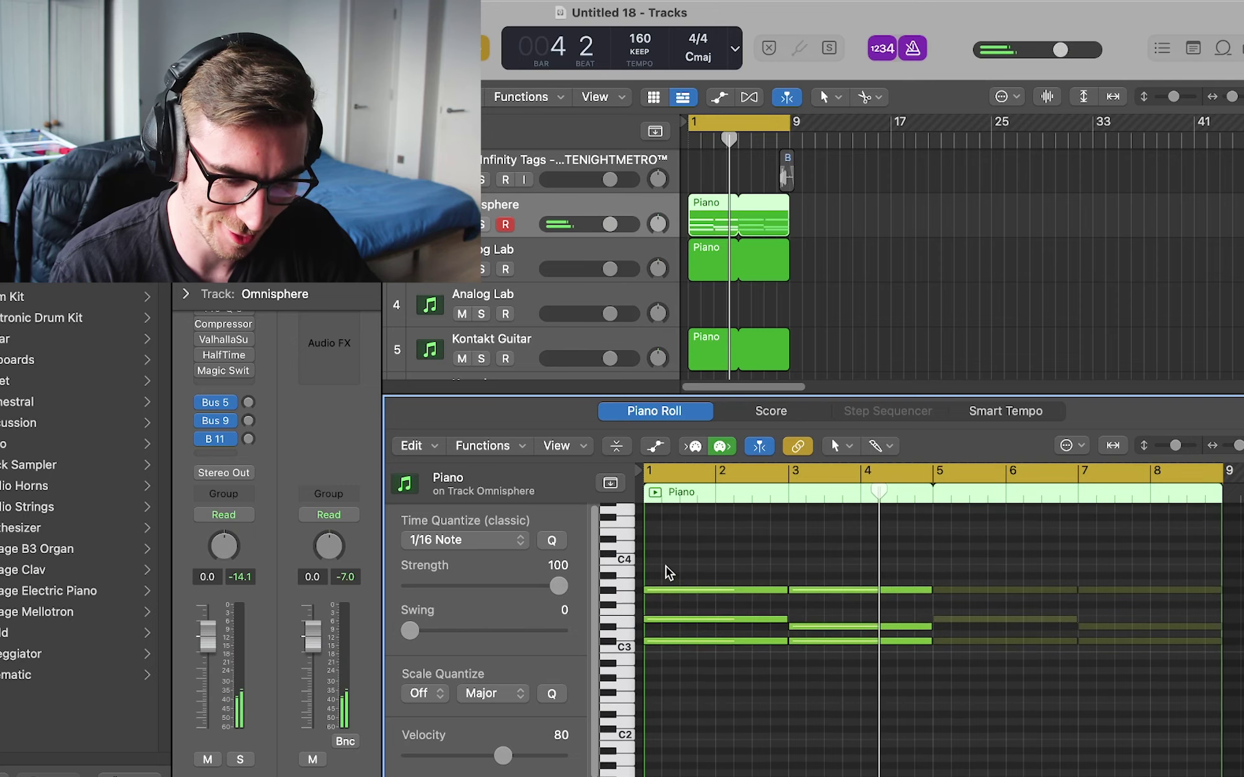
Step: Add short melody notes above the first chord: D#4 at the start of bar 1 and C#4 on its third beat
scroll(660, 559, "up", 1)
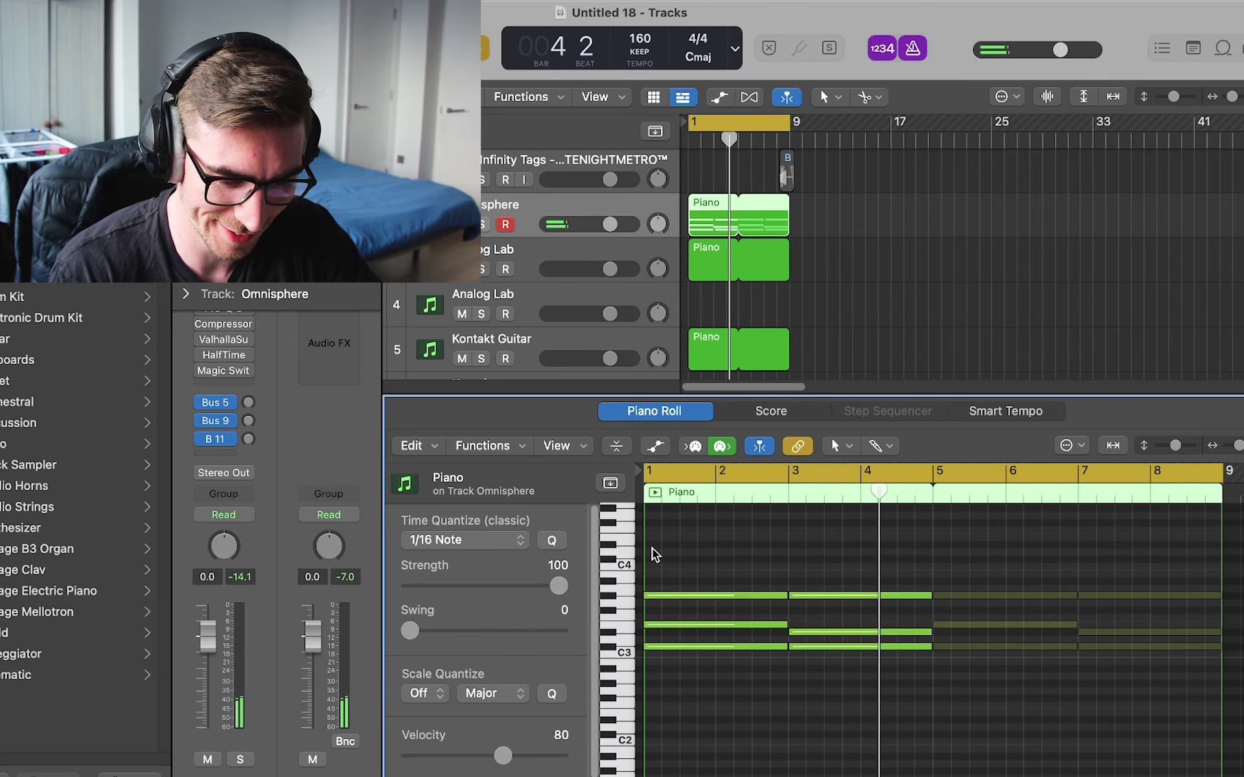
left_click(647, 544, "super")
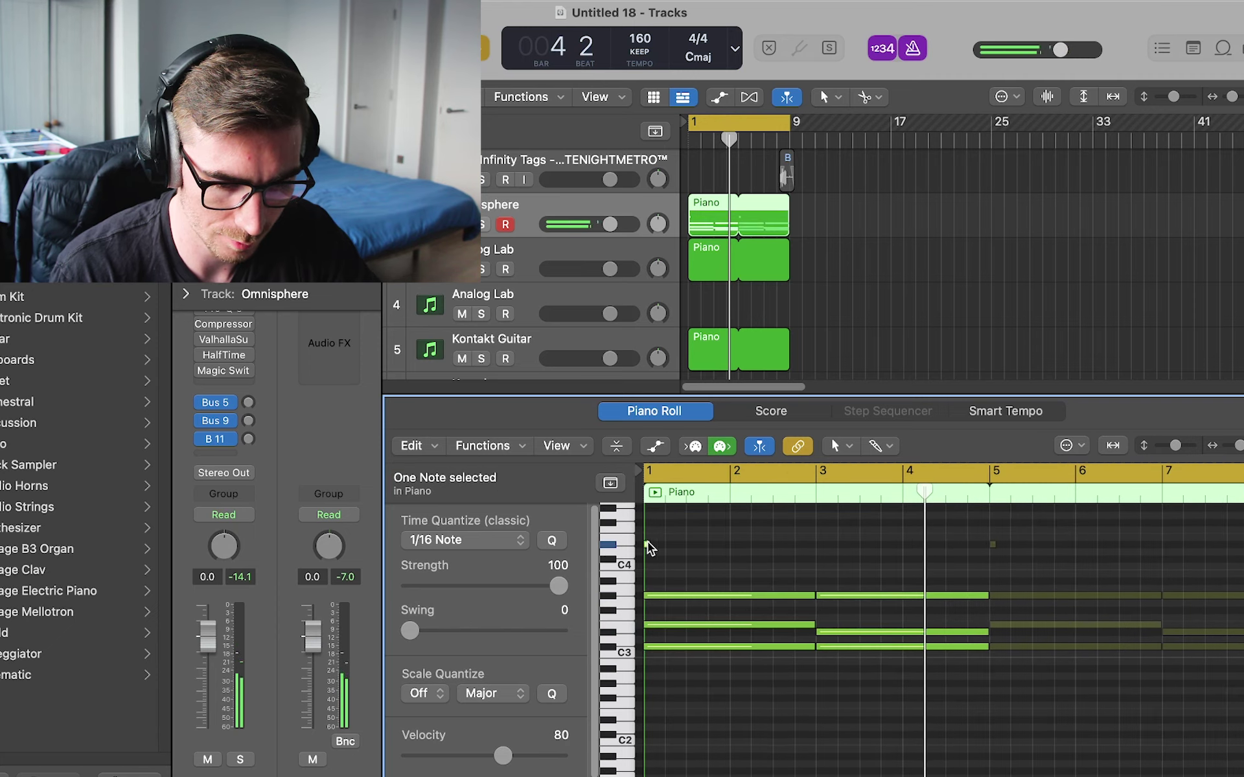
key("space")
scroll(655, 543, "up", 5)
scroll(656, 543, "left", 2)
key("space")
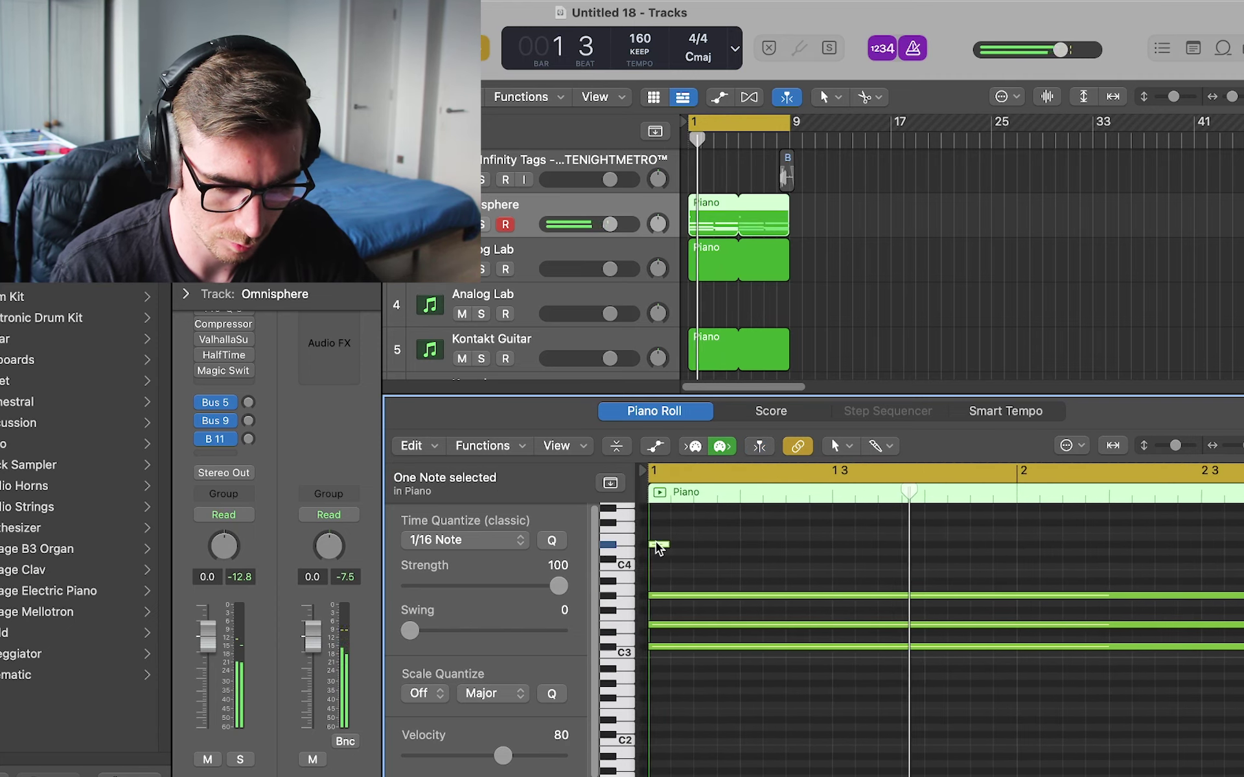
scroll(656, 542, "down", 2)
left_click(777, 558)
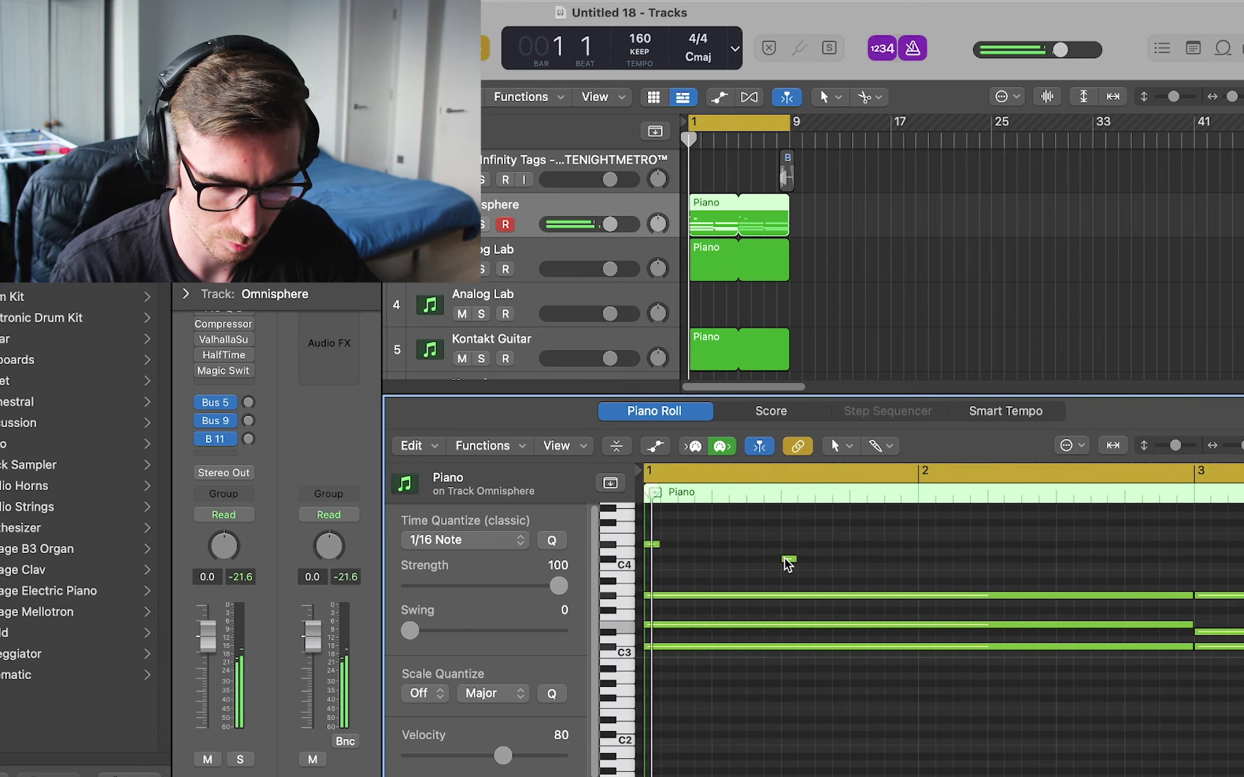
Step: Continue the short-note melody through bar 4, placing D#4 at the start of bar 4 and C#4 on its third beat
scroll(808, 587, "down", 1)
key("v")
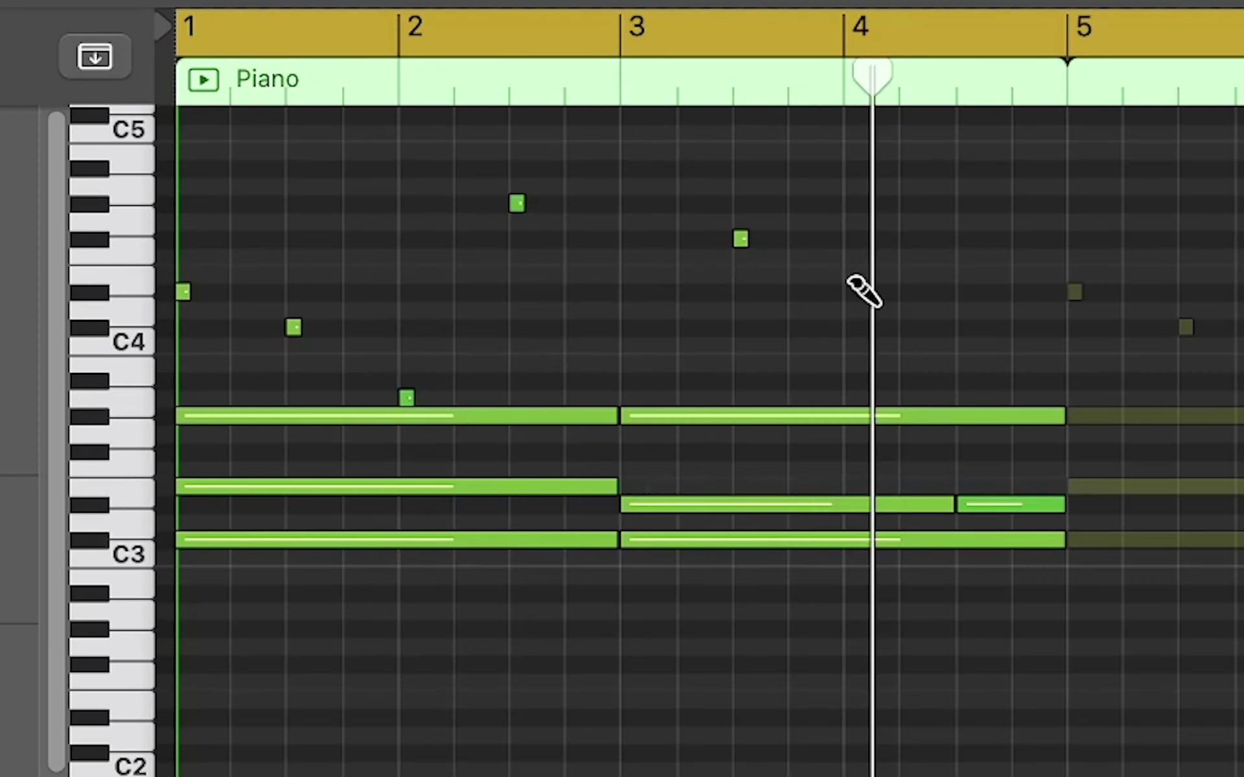
left_click(850, 291)
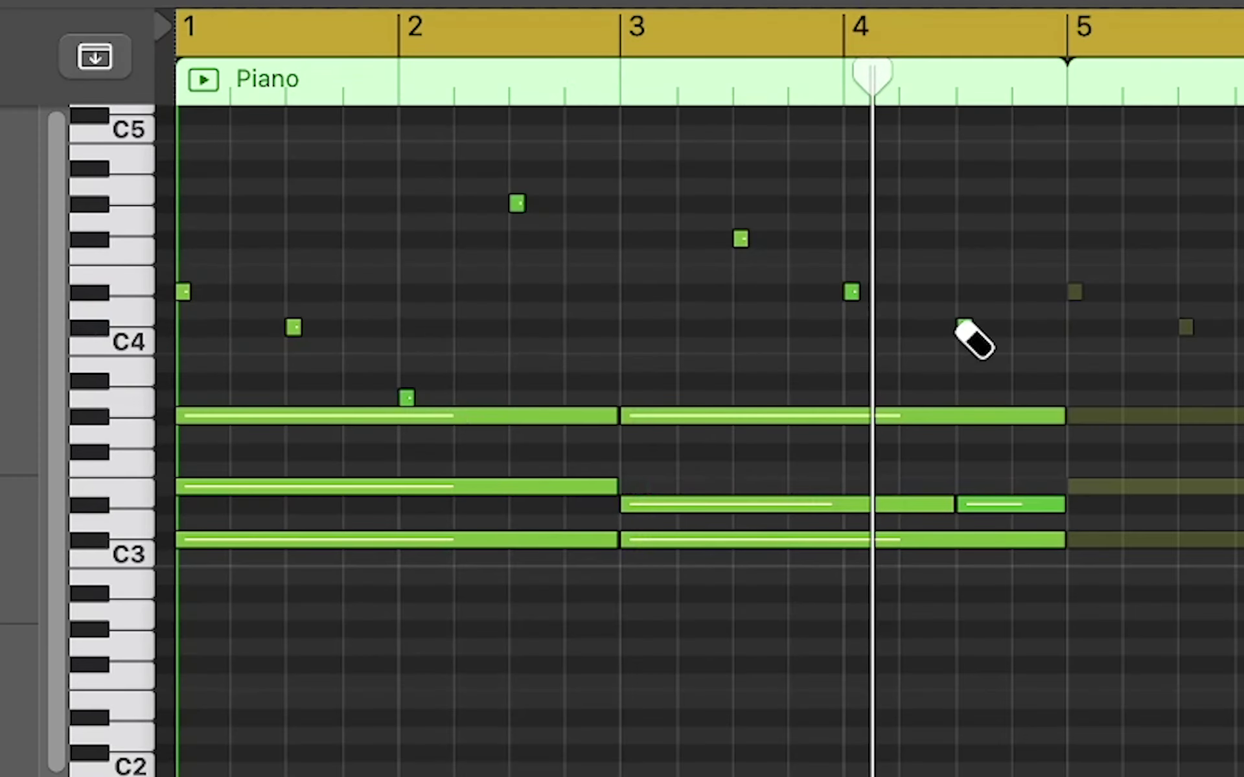
key("space")
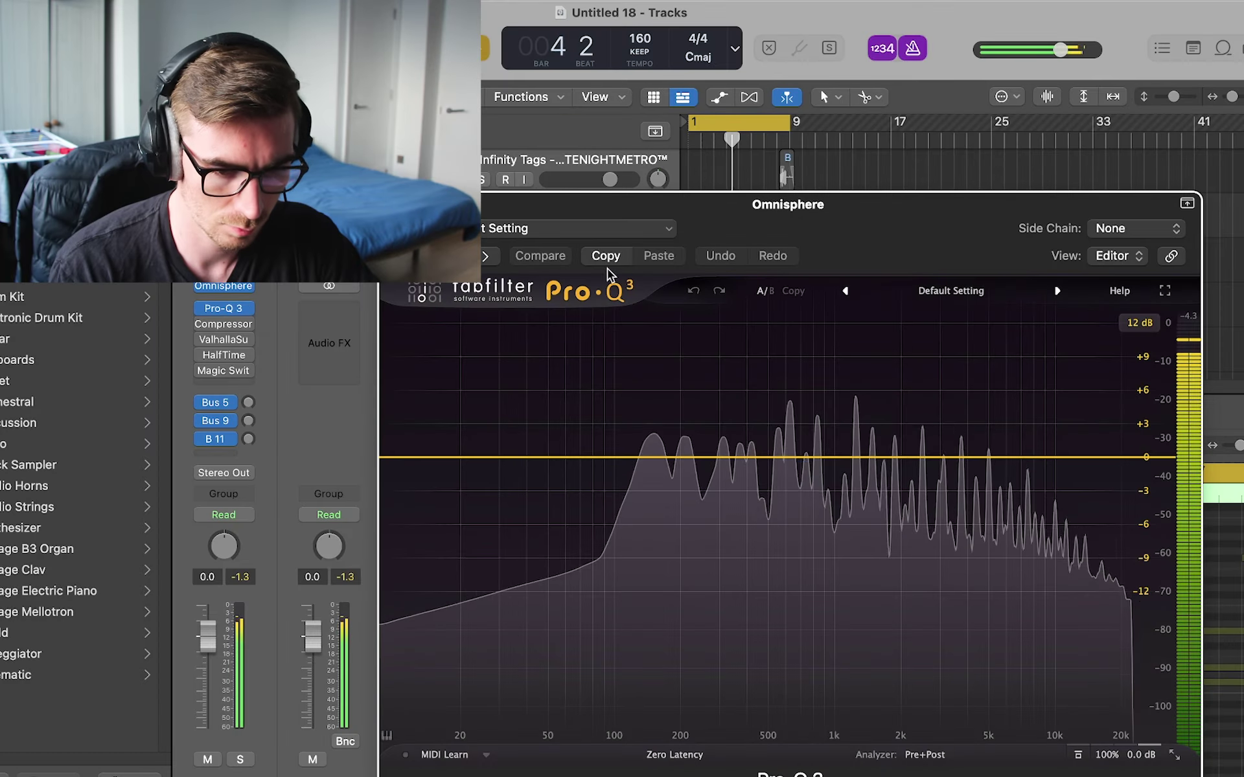
Step: Load the BASIC EQ setting in Omnisphere's Pro-Q 3, raise the low cut to about 256 Hz and lower the high cut
left_click(583, 228)
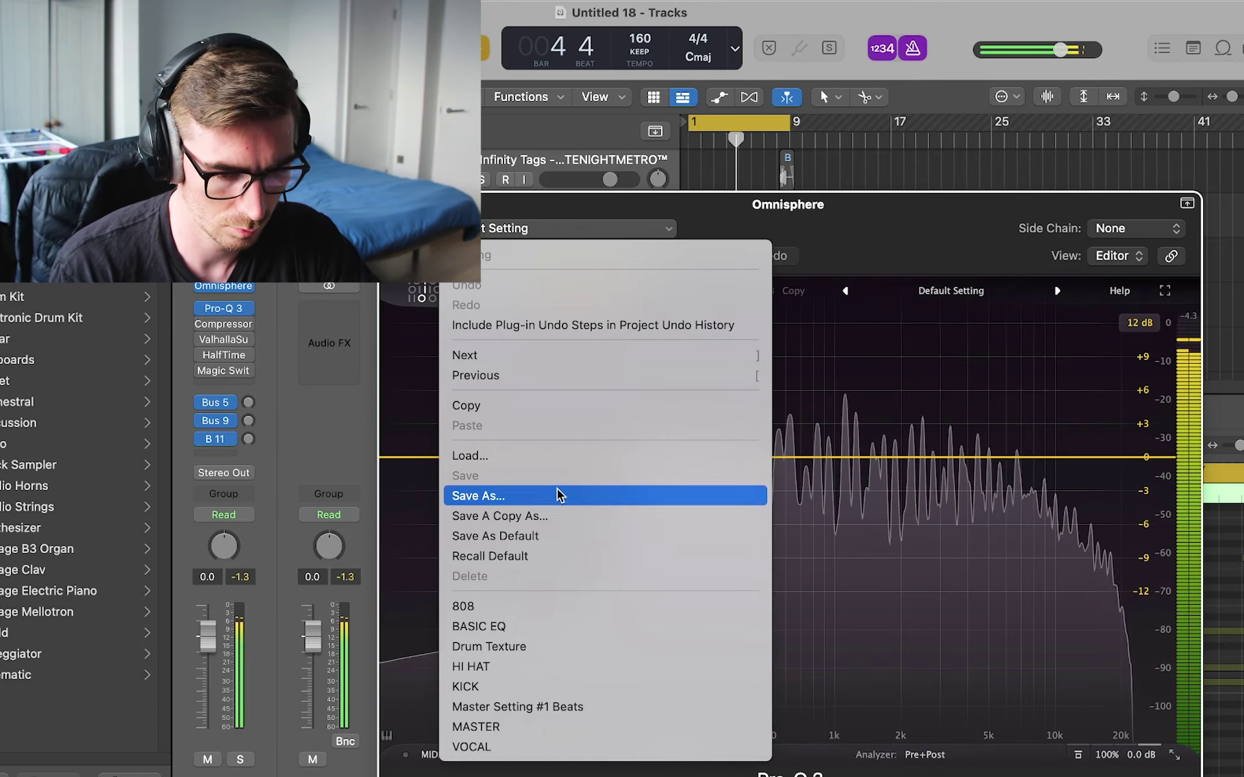
left_click(547, 628)
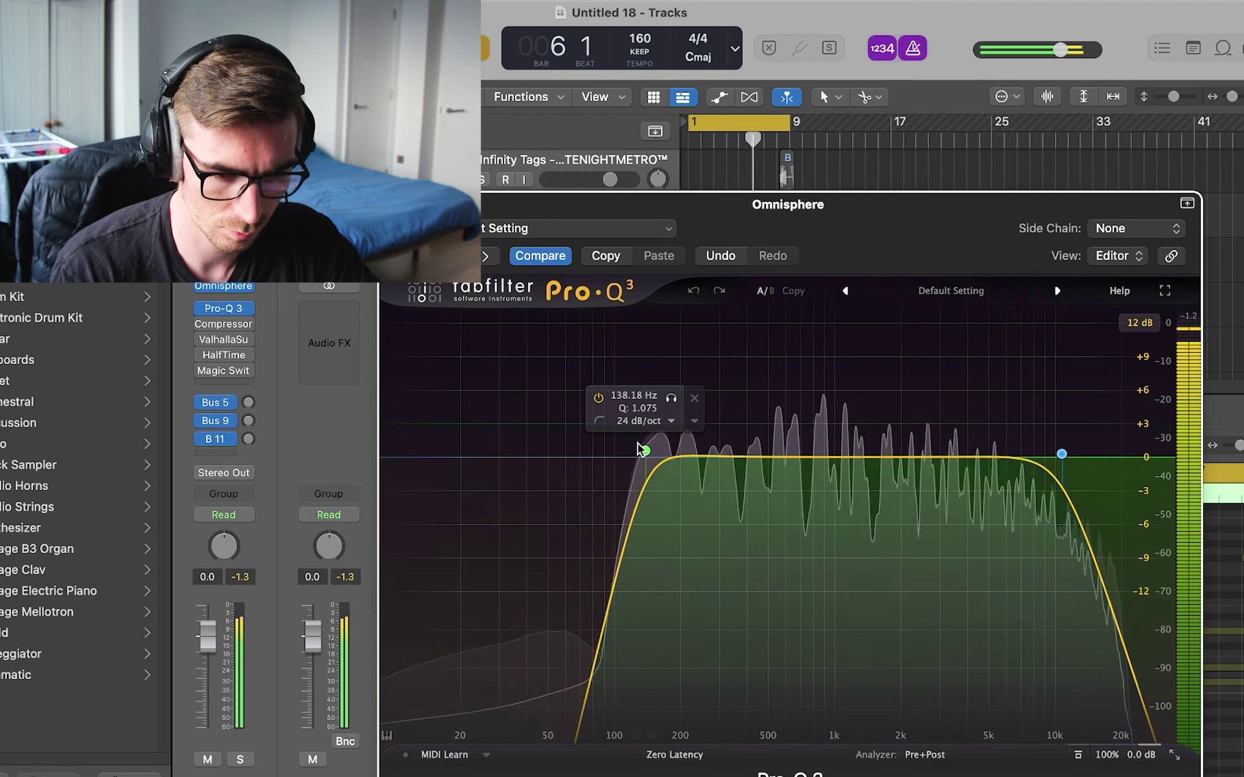
left_click_drag(645, 451, 703, 452)
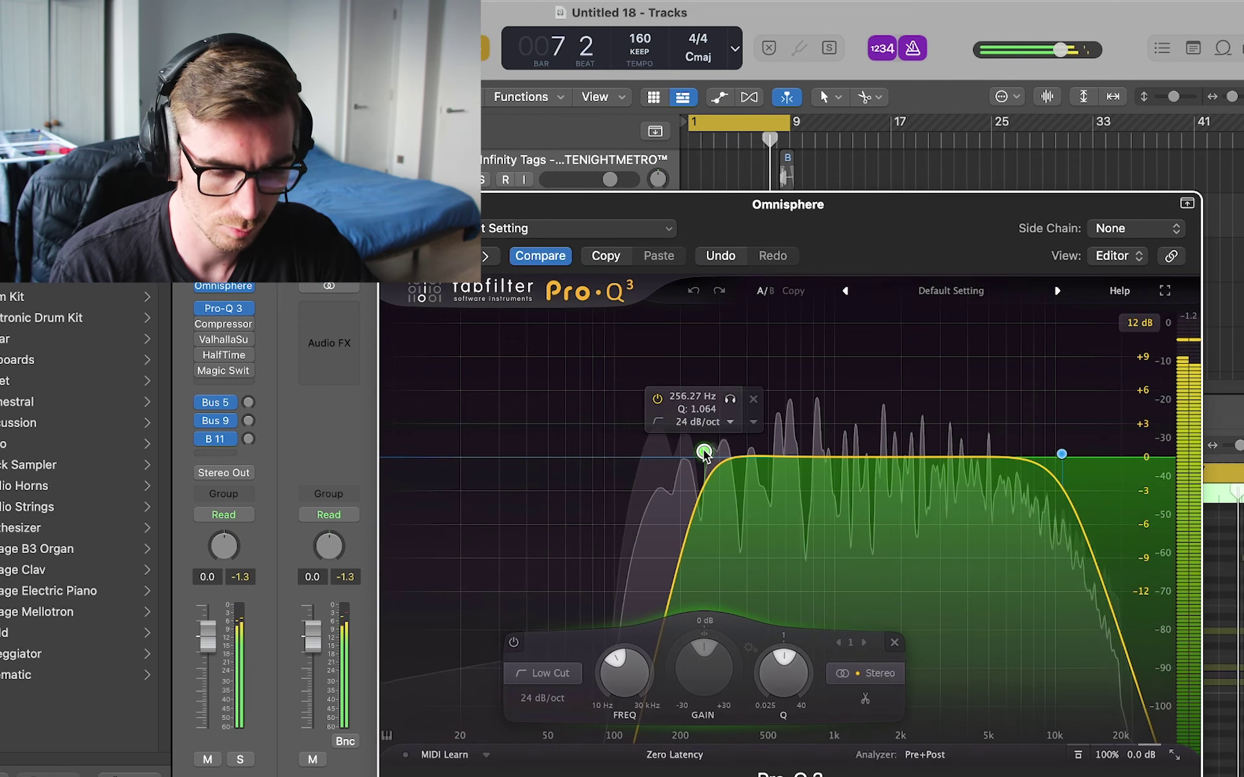
left_click_drag(1061, 454, 816, 456)
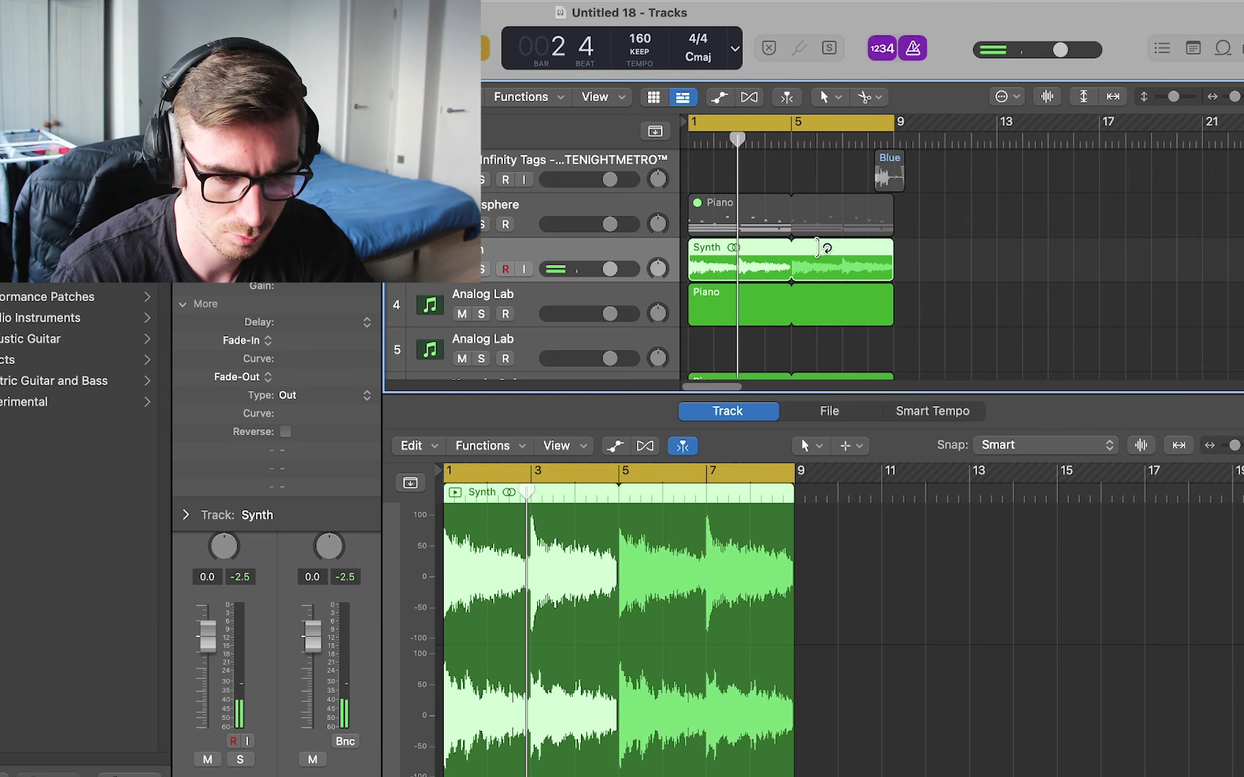
Step: Turn off looping for the Synth region and split it into four one-bar pieces at bars 2, 3 and 4
key("l")
left_click(716, 264, "super")
left_click(745, 260, "super")
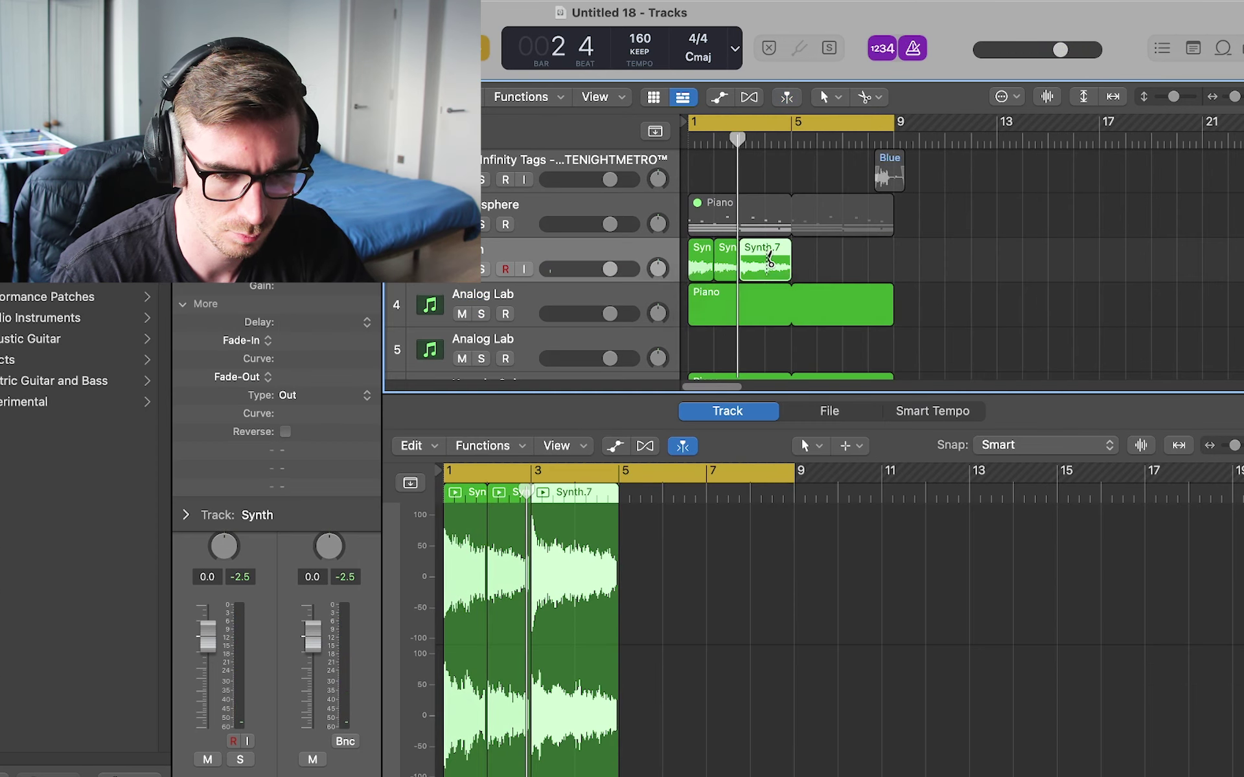
left_click(771, 259, "super")
Step: Reverse the four Synth slices and copy them to start at bar 5, filling bars 5 to 8
left_click(285, 431)
key("shift+space")
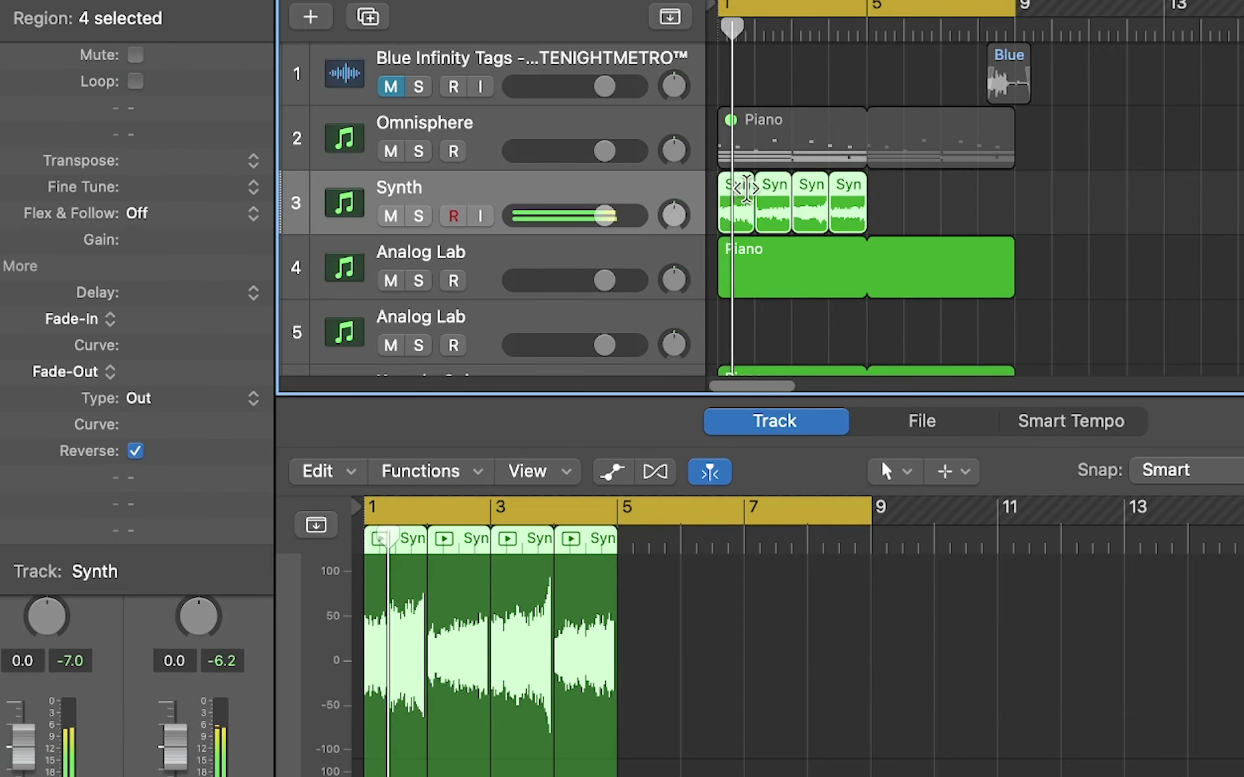
left_click_drag(743, 217, 890, 217)
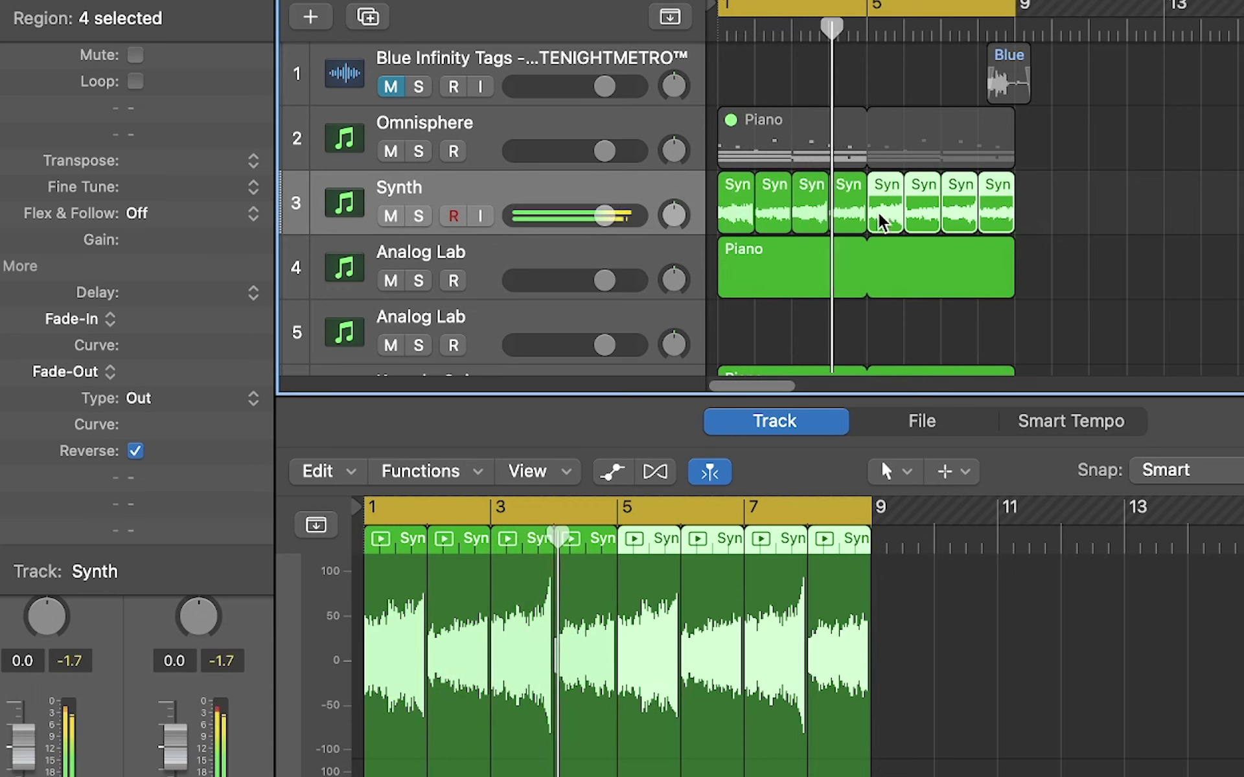
left_click(1036, 214)
left_click(677, 218)
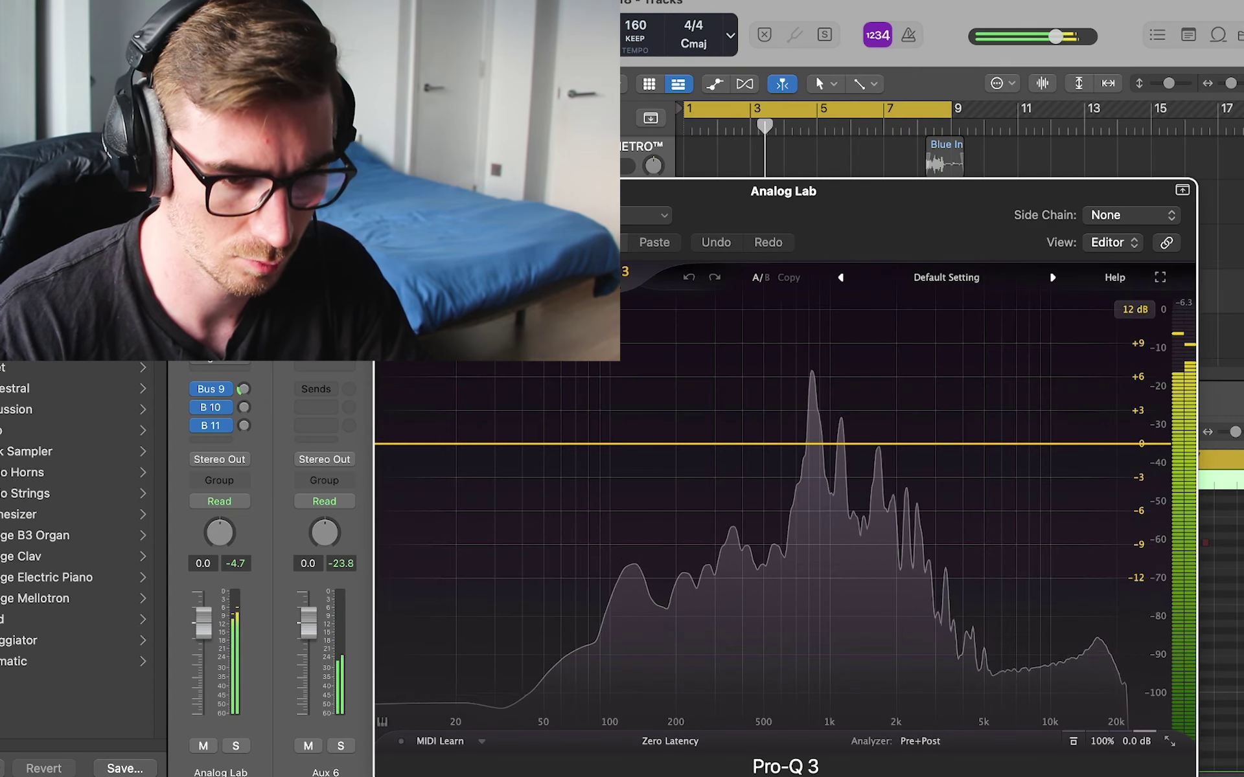
Step: Load a stored setting into Pro-Q 3 on the Analog Lab track
left_click(648, 215)
left_click(530, 543)
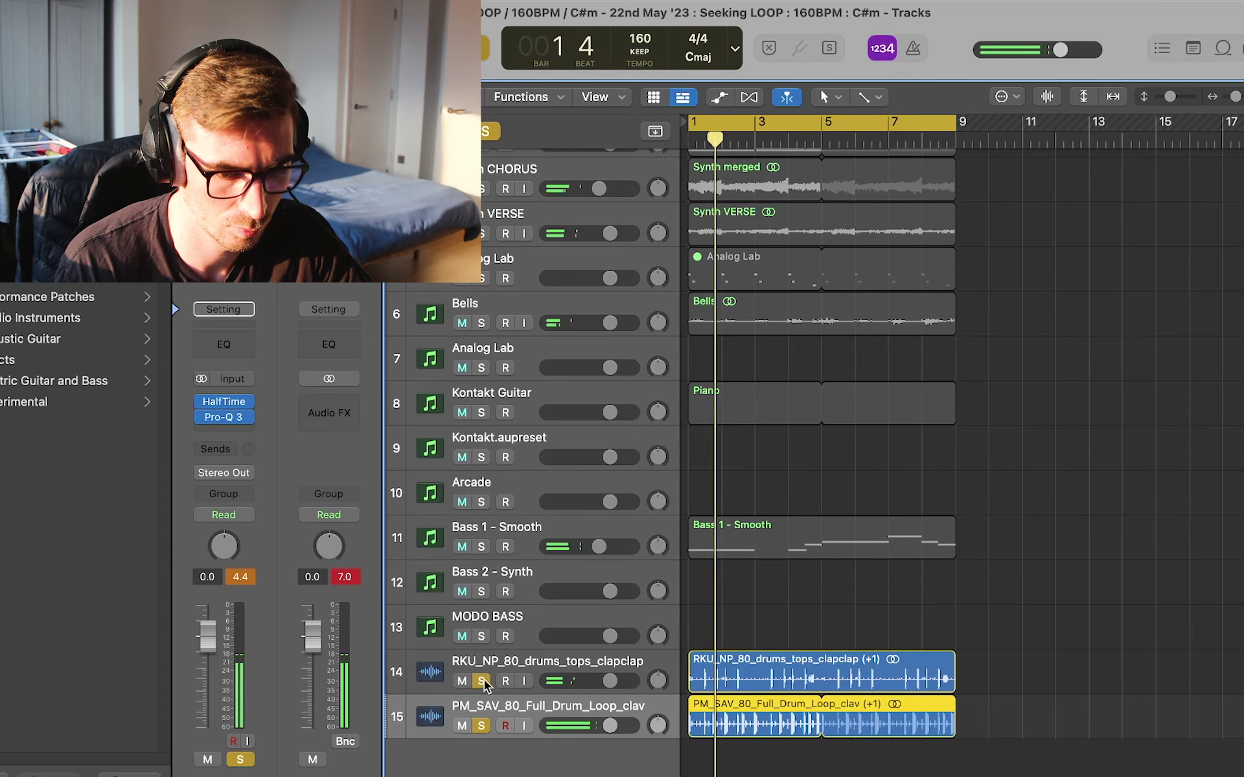
Step: Add a bell cut of about 2.8 dB near 589 Hz in Pro-Q 3 on the RKU_NP_80_drums_tops_clapclap track
left_click(603, 664)
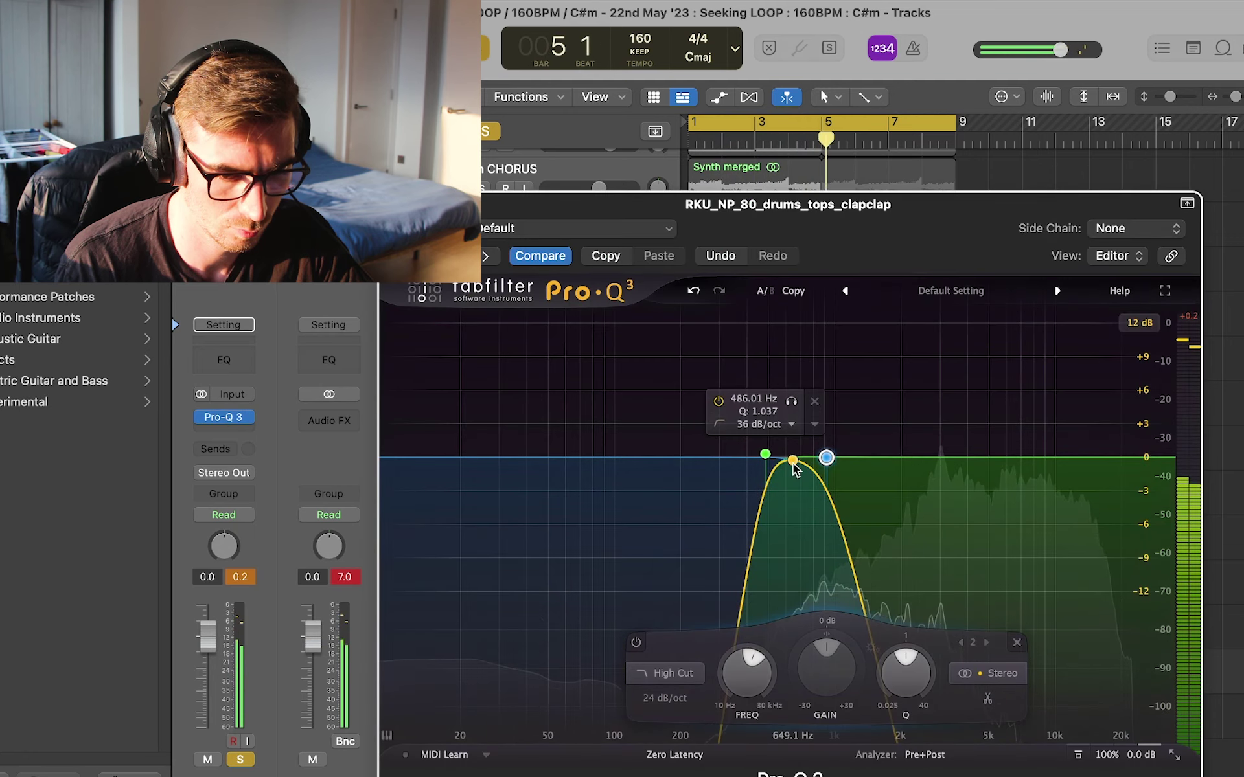
left_click_drag(793, 463, 787, 493)
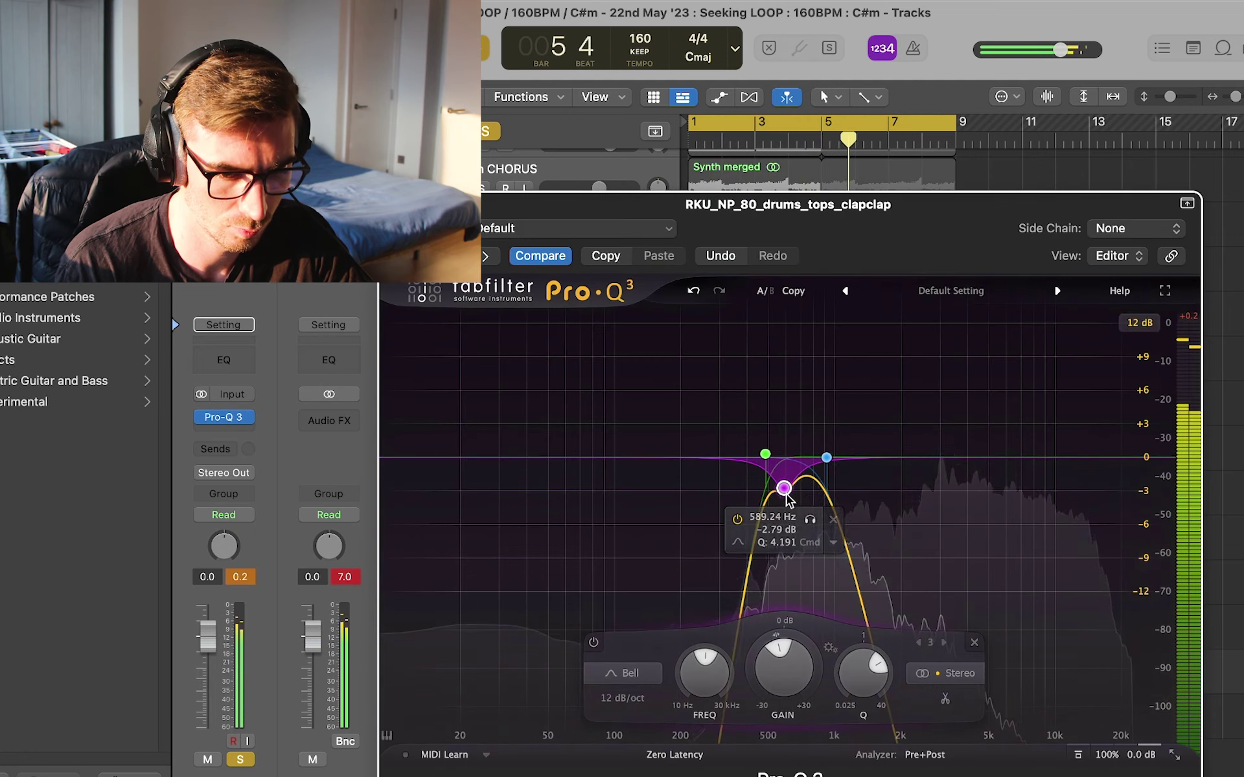
scroll(786, 494, "down", 3)
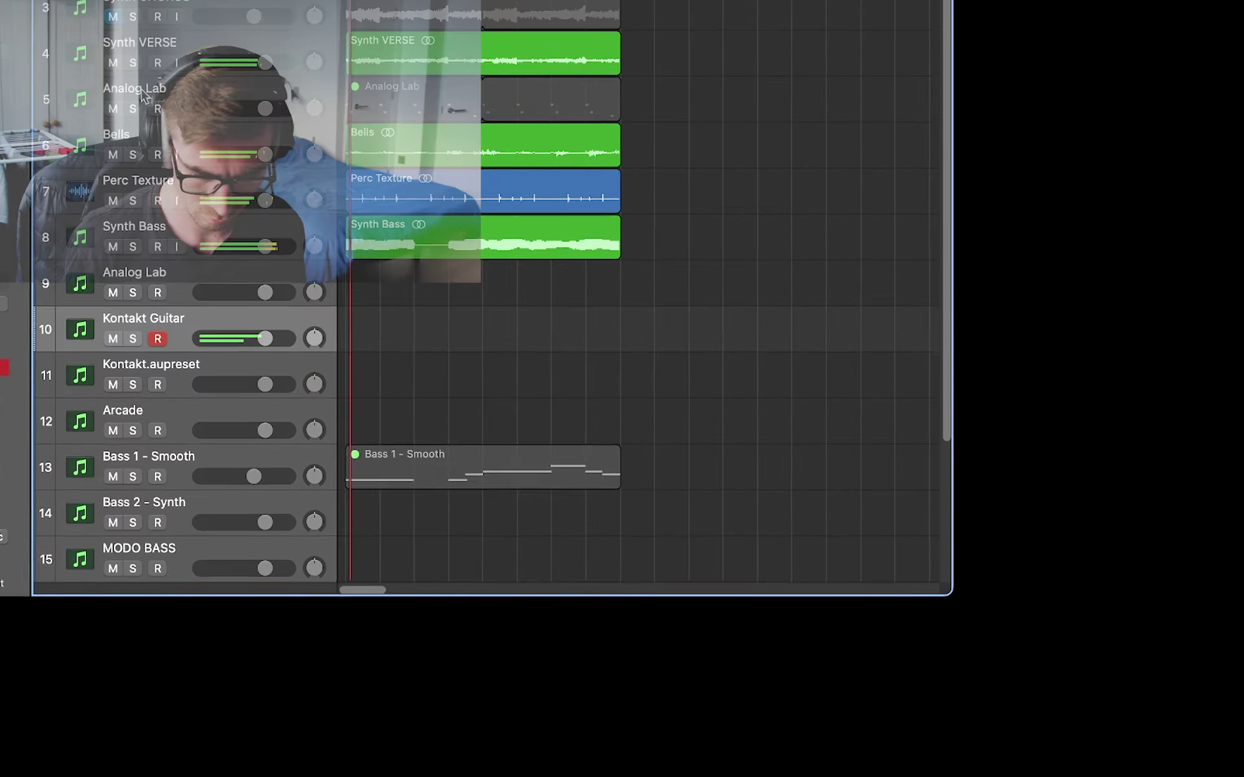
Step: Record a melody on the Kontakt Guitar track and nudge two bar 8 notes later, the G#3 to about 8 1 4 210
key("r")
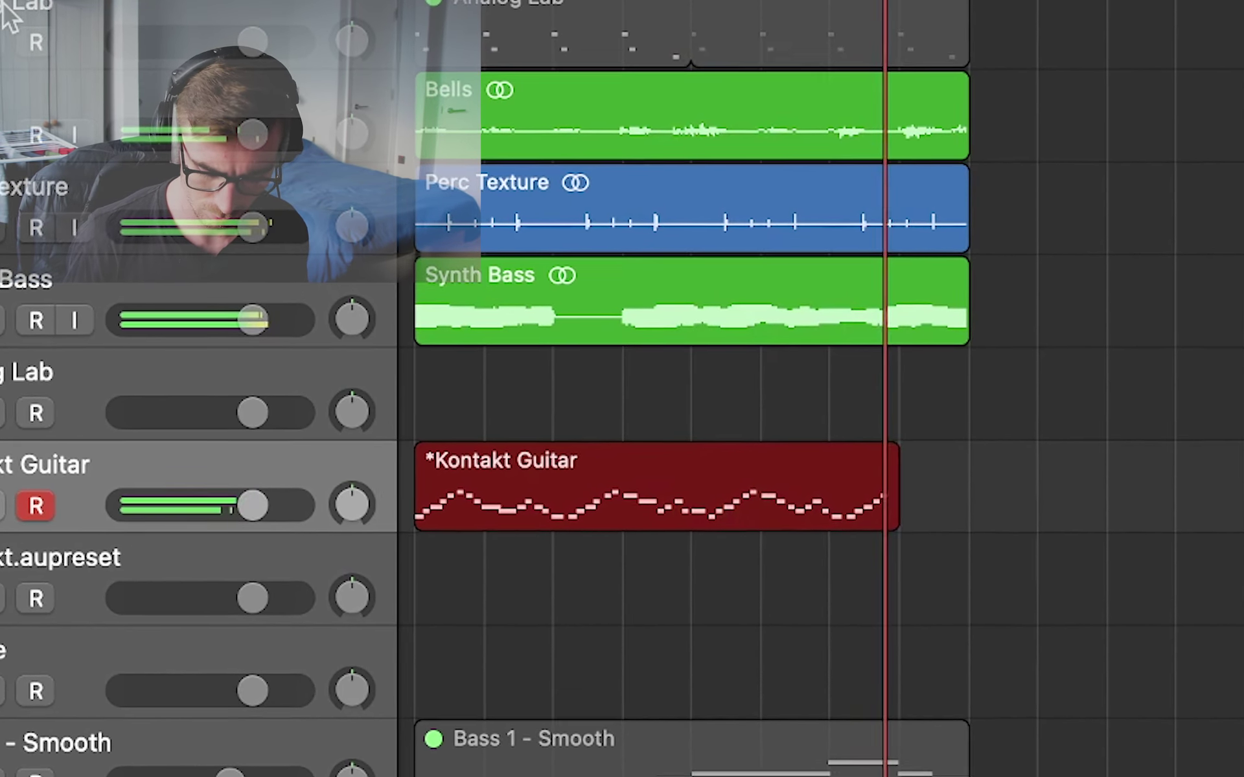
left_click_drag(623, 559, 635, 561)
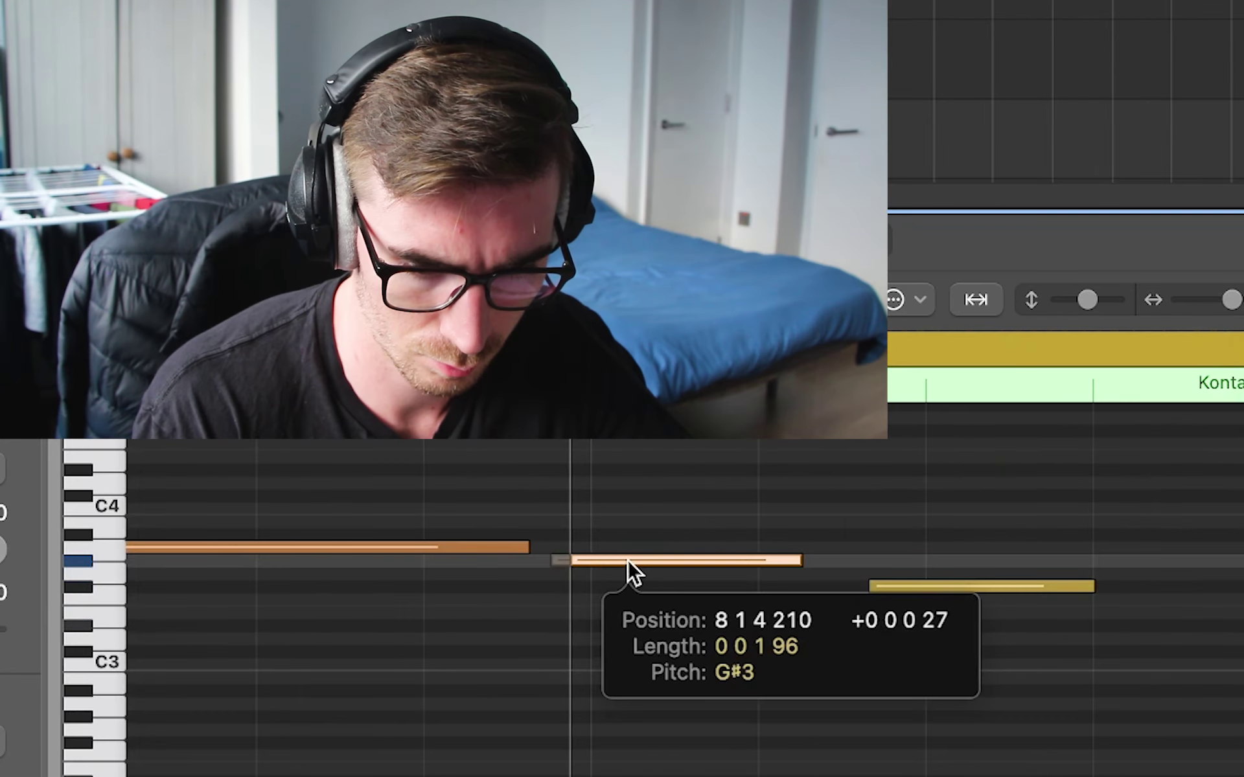
left_click_drag(914, 587, 955, 587)
key("z")
key("space")
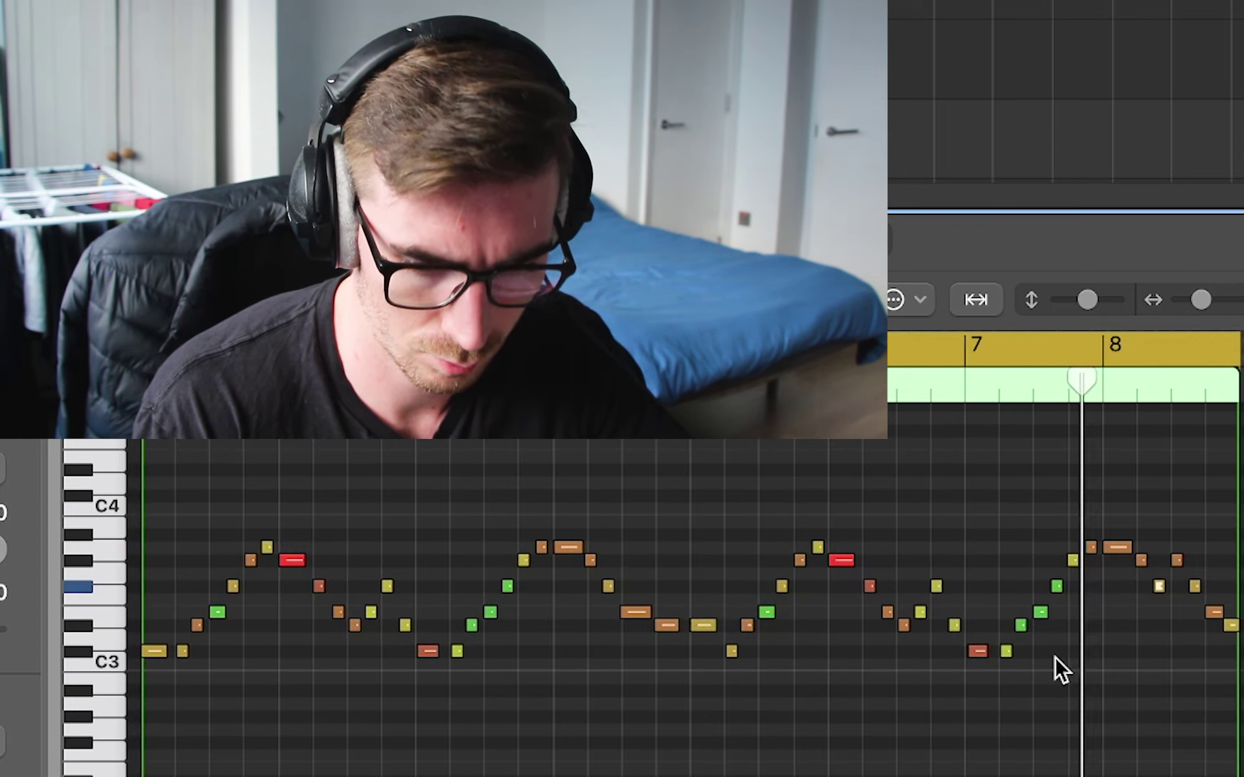
left_click(1040, 612)
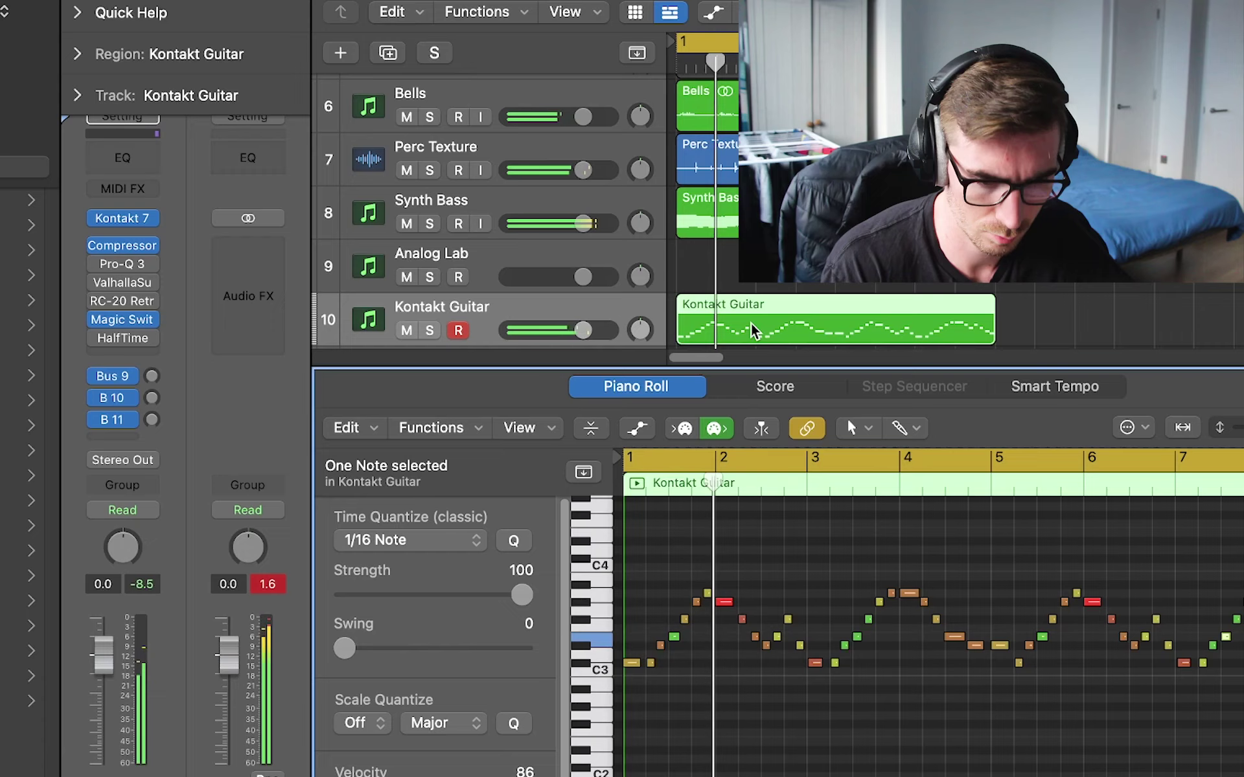
Step: Bounce the Kontakt Guitar region in place under the name Guitar
right_click(751, 324)
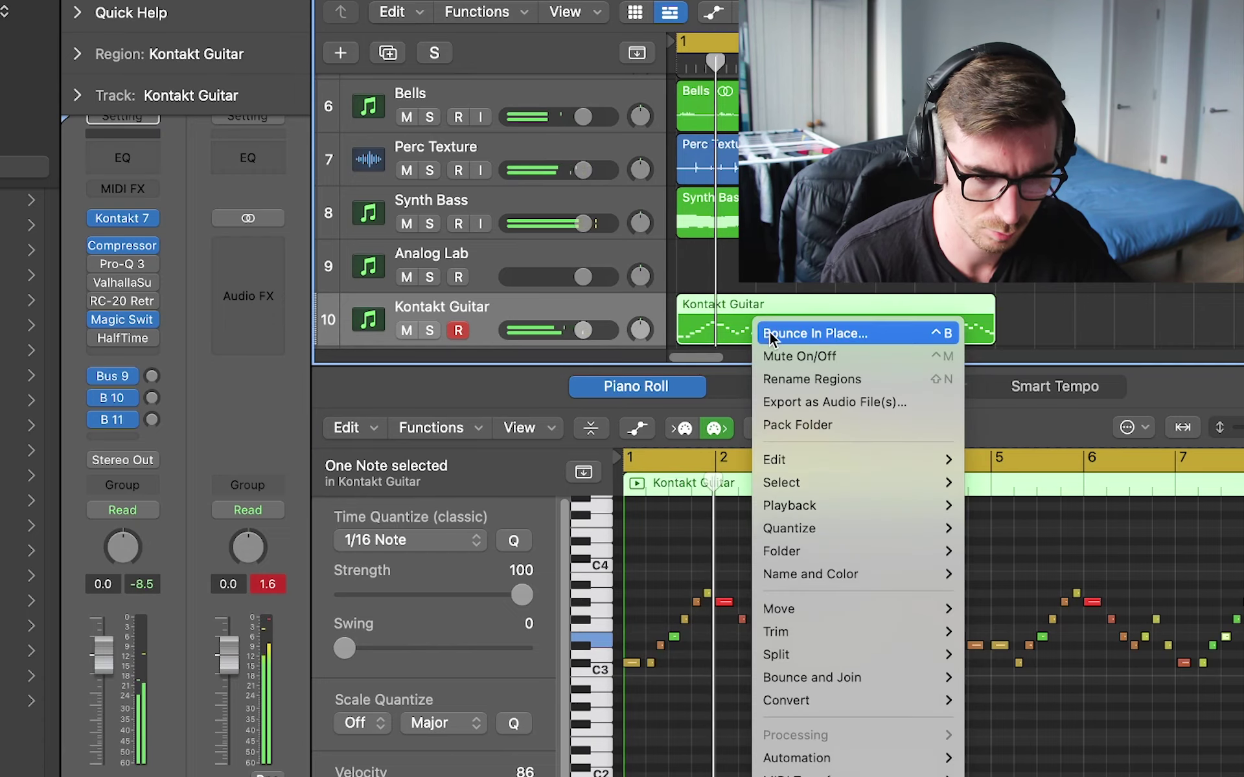
left_click(769, 332)
type("Guita")
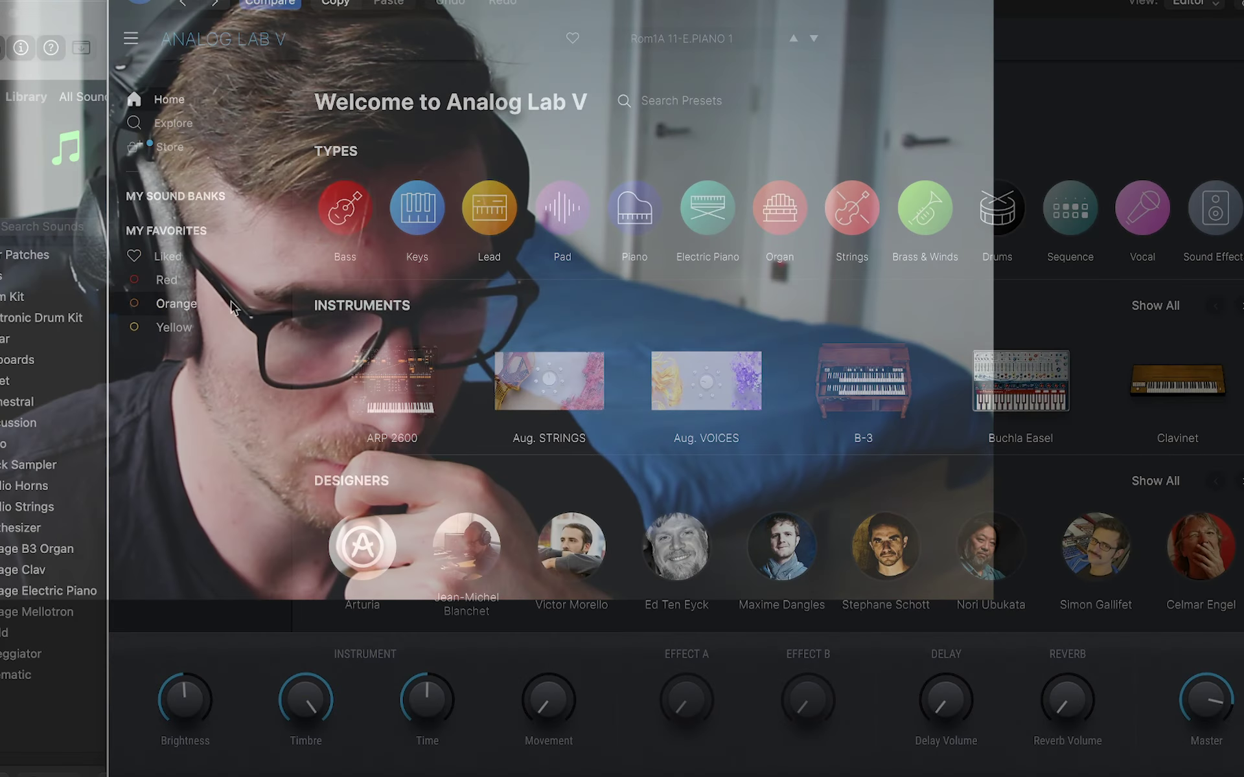
Step: Load the chills preset from the ICE'D UP sound bank in Analog Lab V
left_click(205, 206)
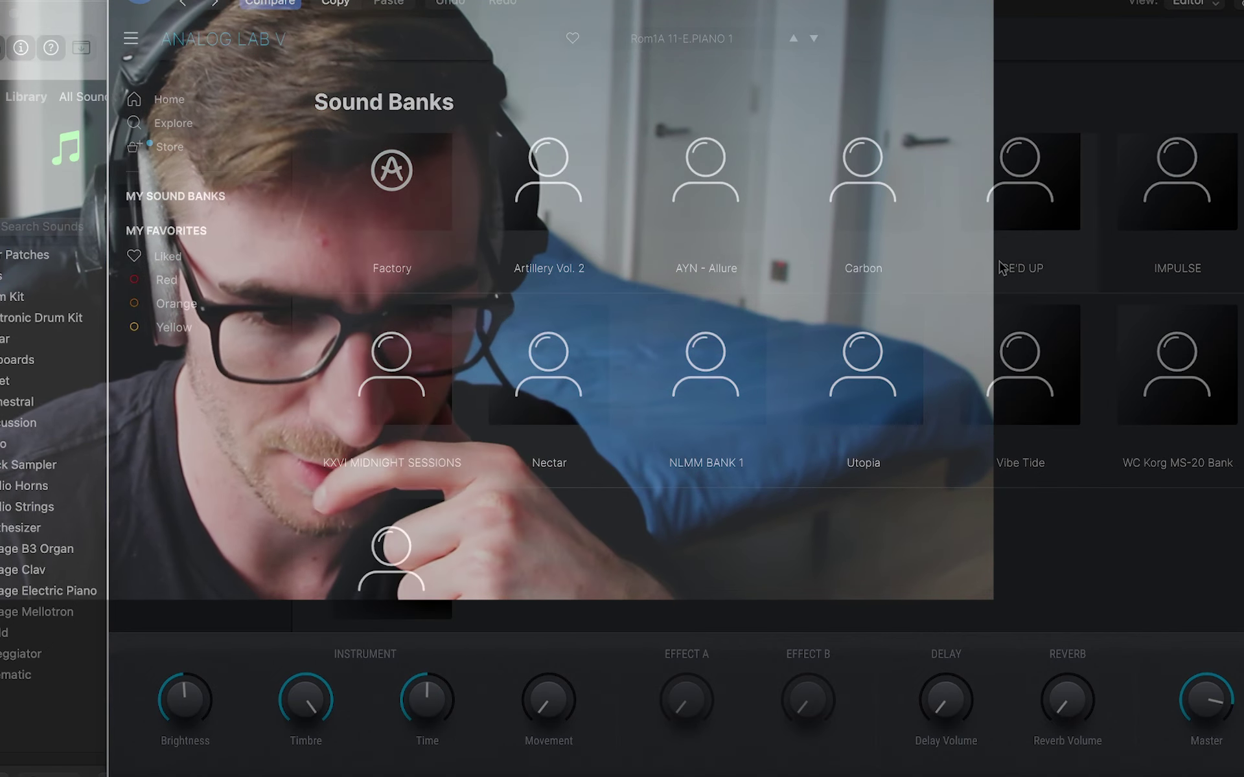
left_click(1020, 255)
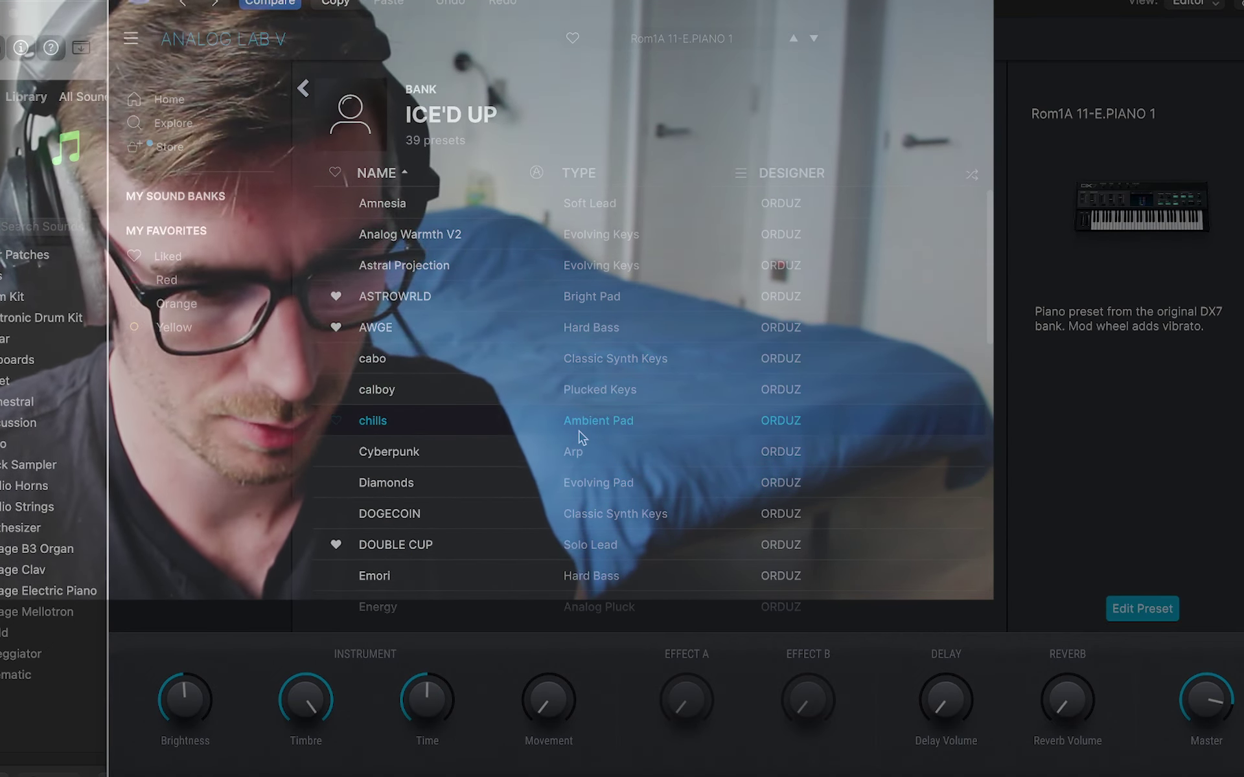
left_click(579, 433)
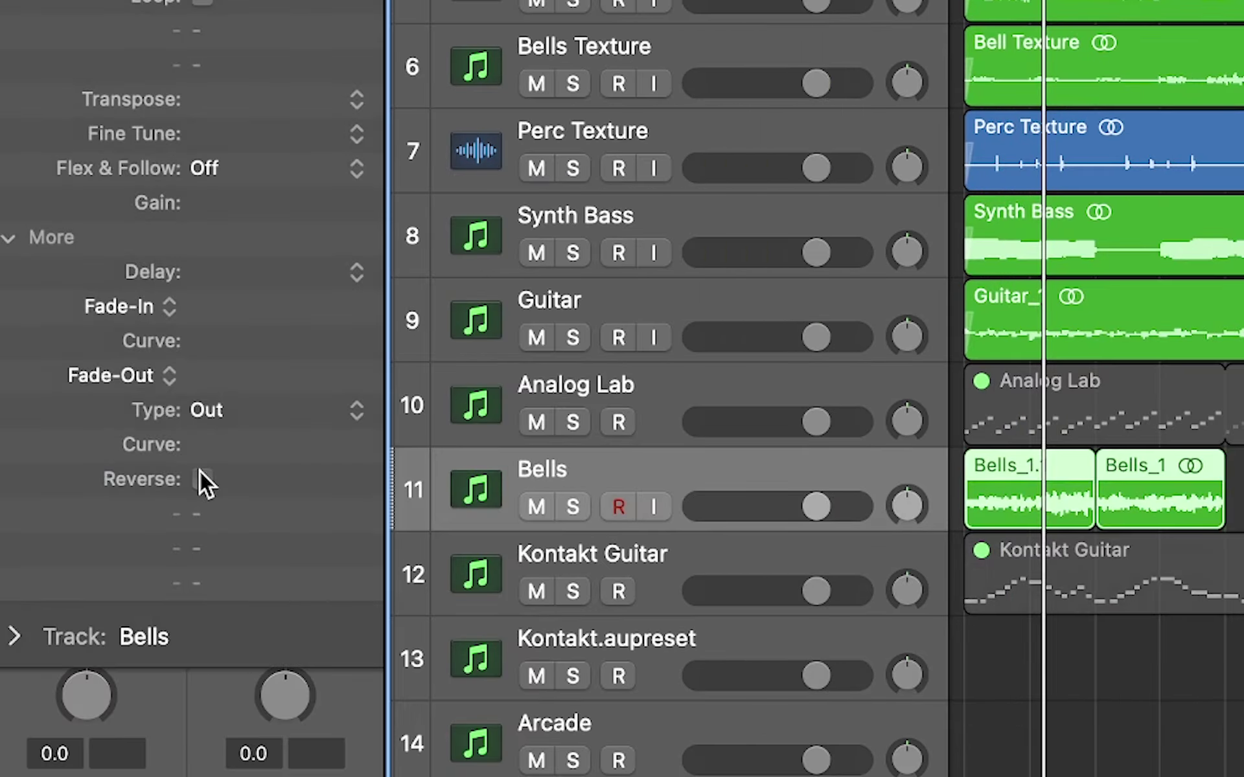
Step: Reverse the two Bells regions and set the low cut in the Bells track's Pro-Q 3 to about 1450 Hz
left_click(202, 478)
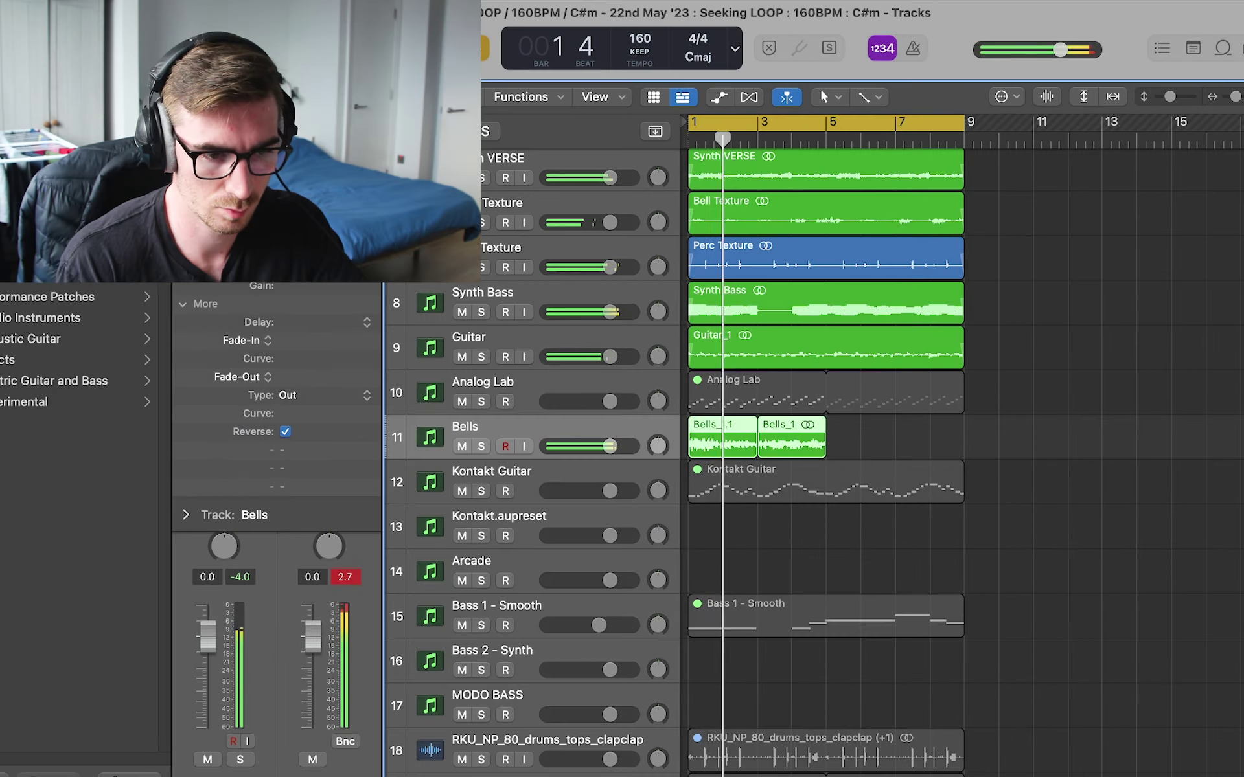
left_click(186, 100)
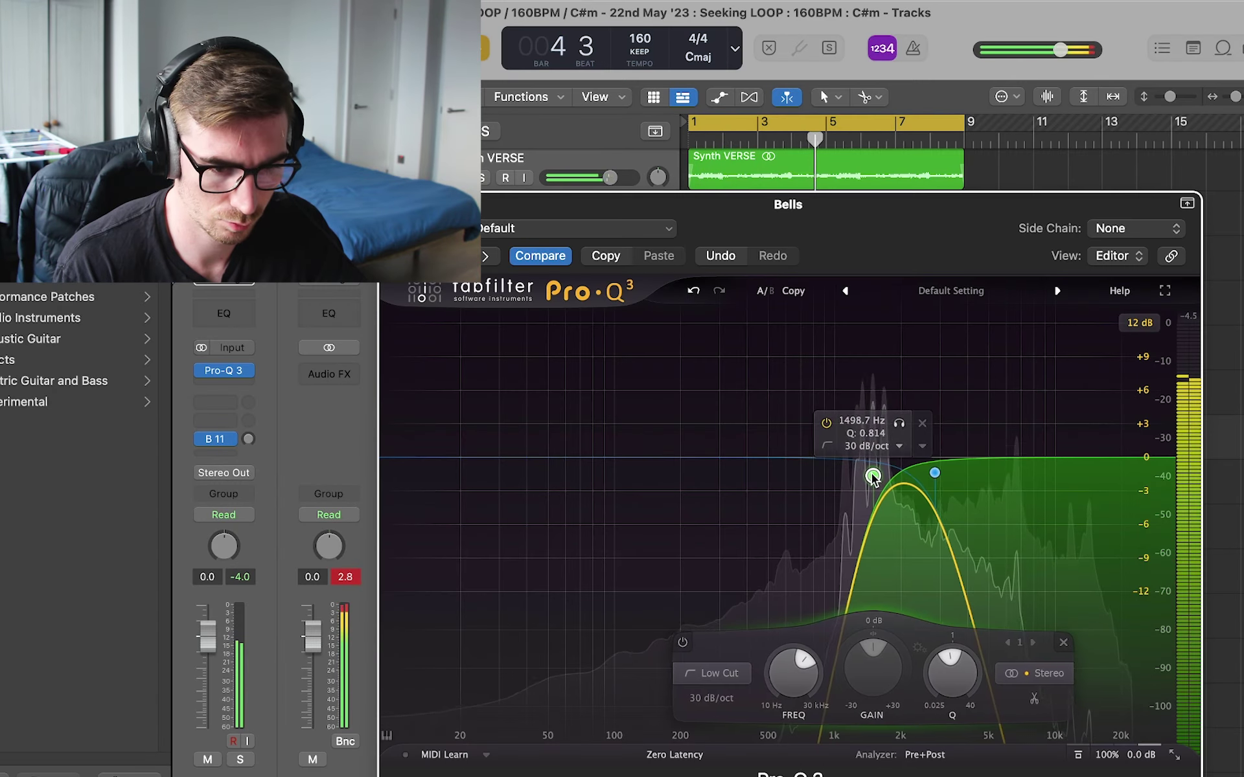
left_click_drag(873, 476, 870, 477)
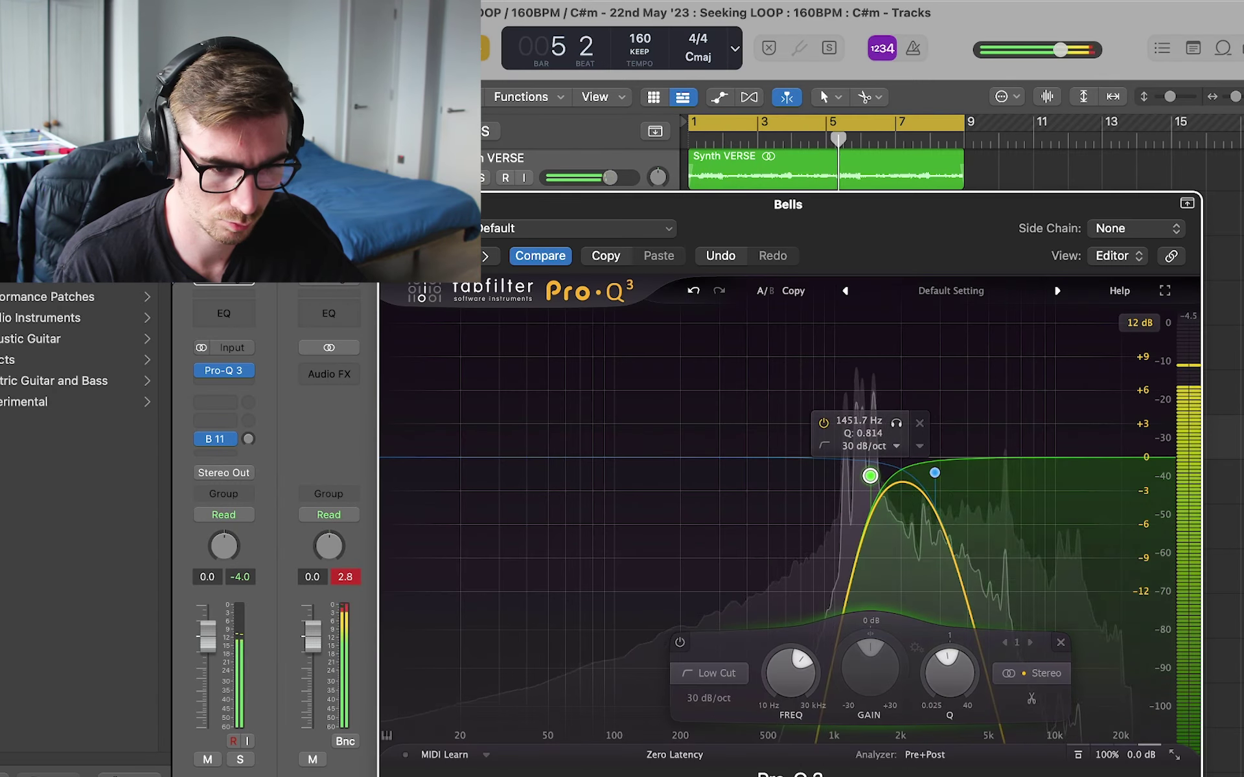
key("super+w")
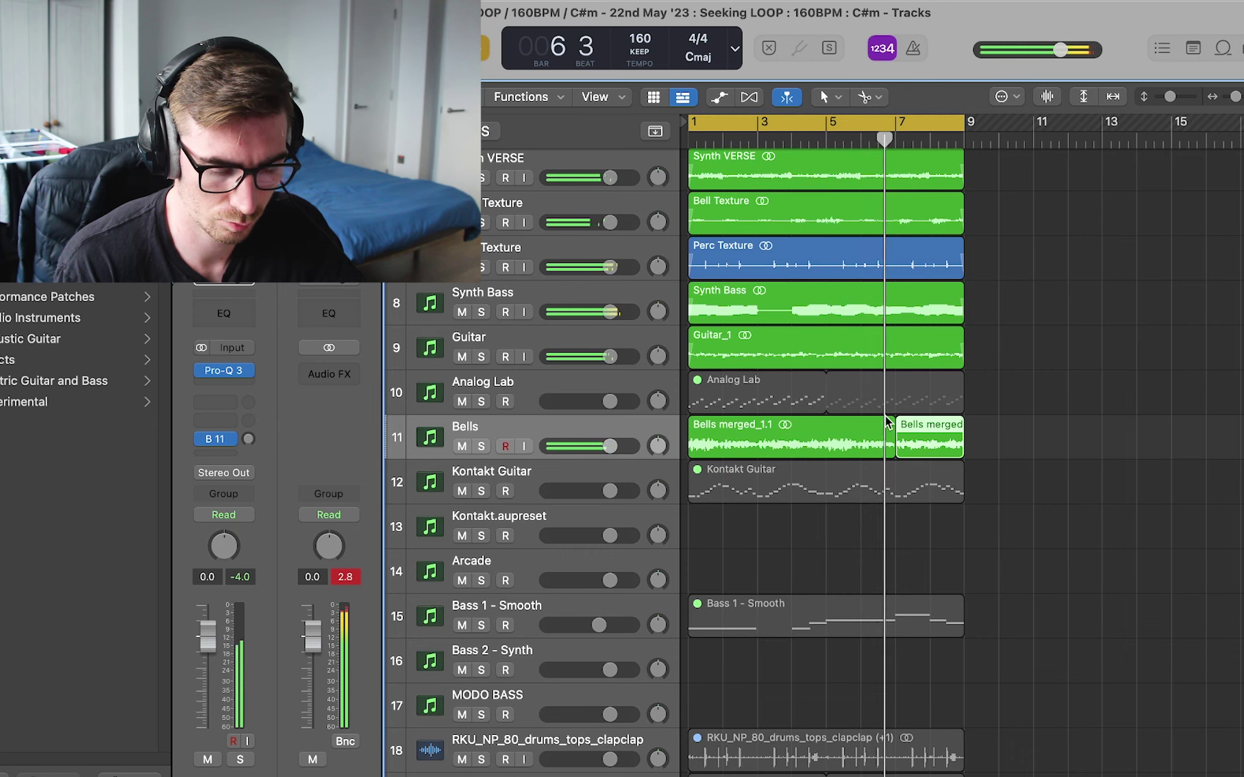
Step: Insert the HalfTime plug-in on the Bells track
left_click(236, 396)
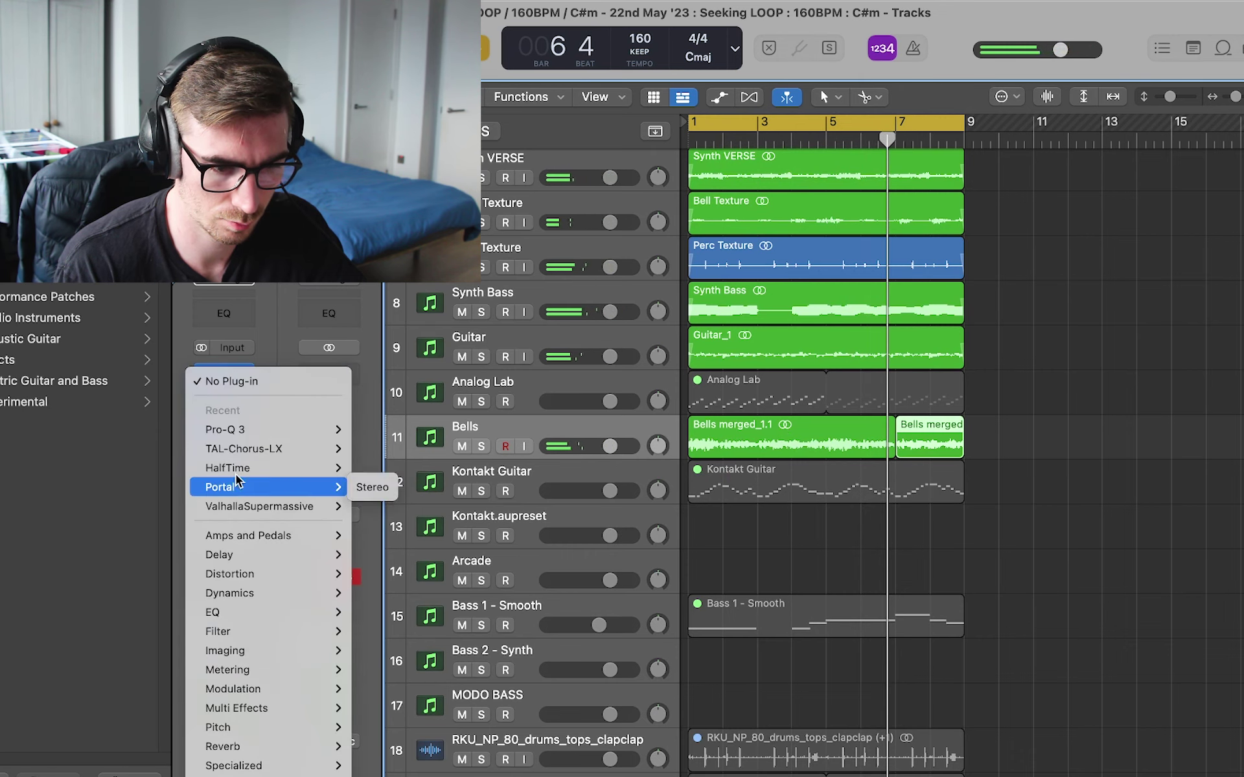
left_click(230, 468)
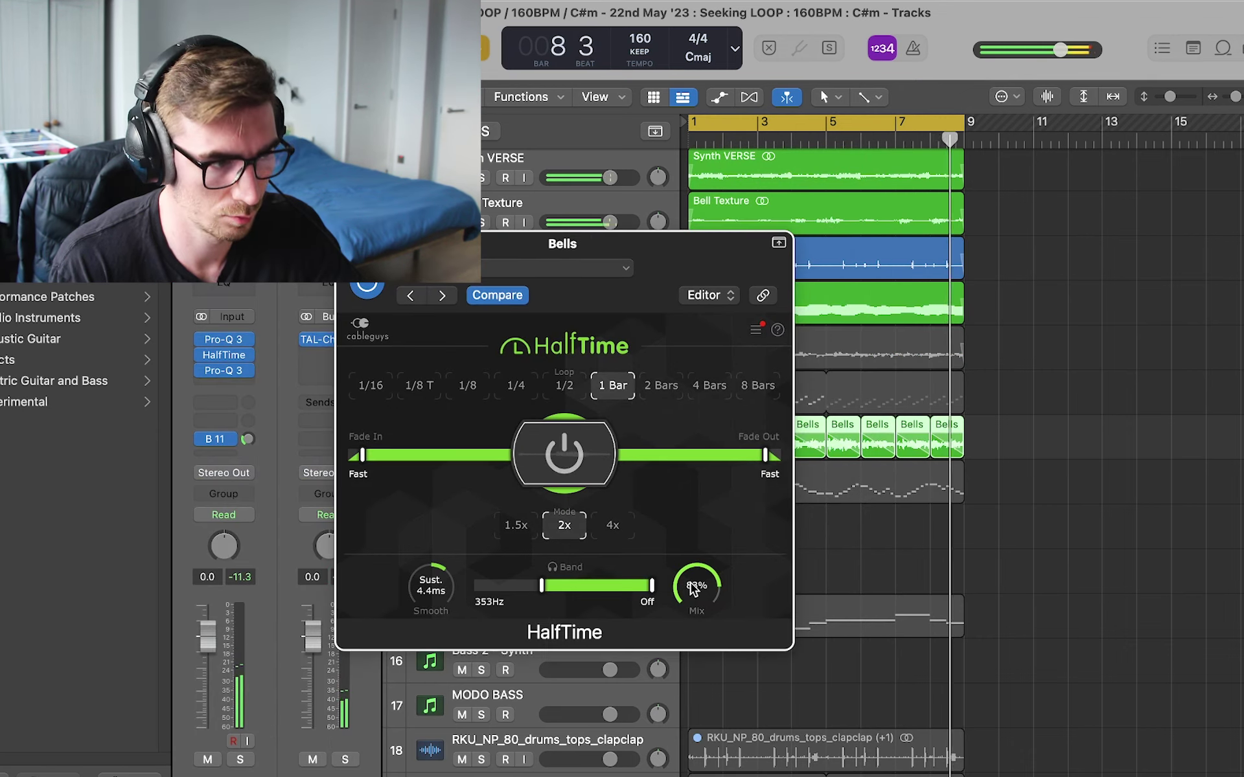
Step: Set the HalfTime mix on the Bells track to 100% while auditioning the track in solo and in the mix
key("s")
key("s")
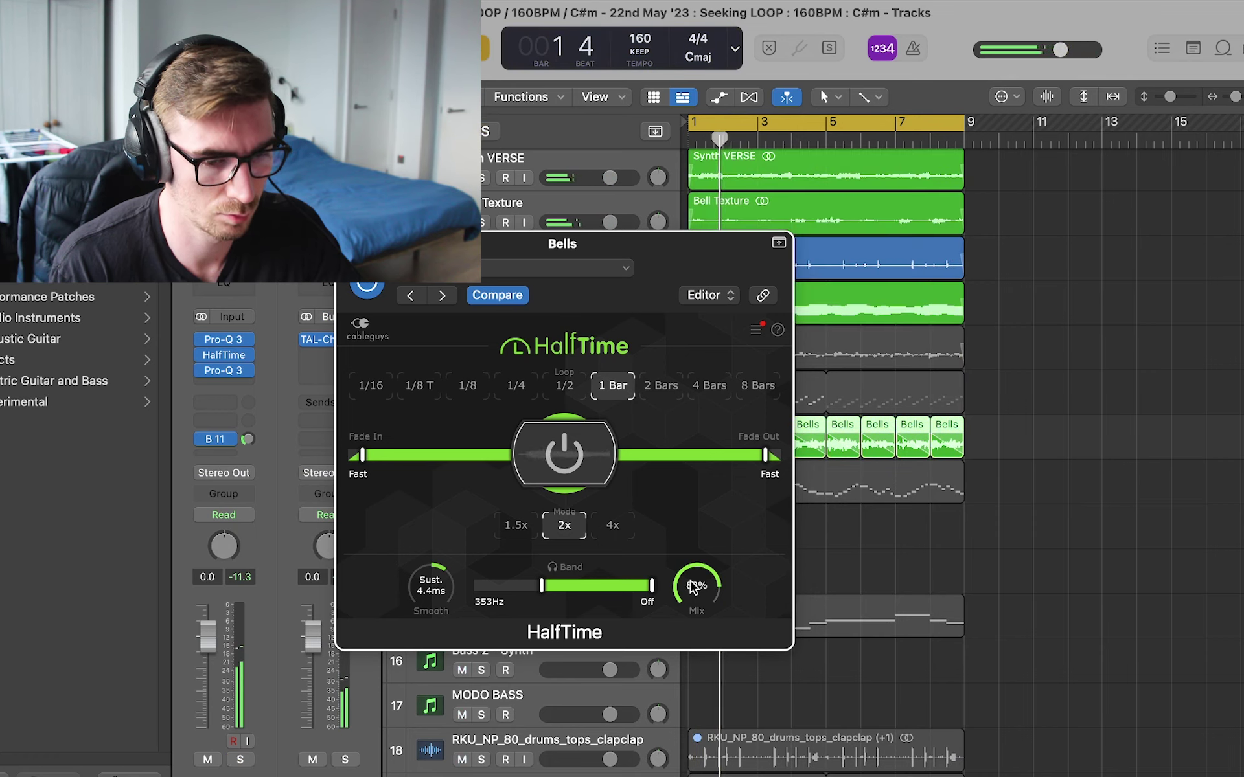
left_click_drag(696, 586, 697, 570)
key("s")
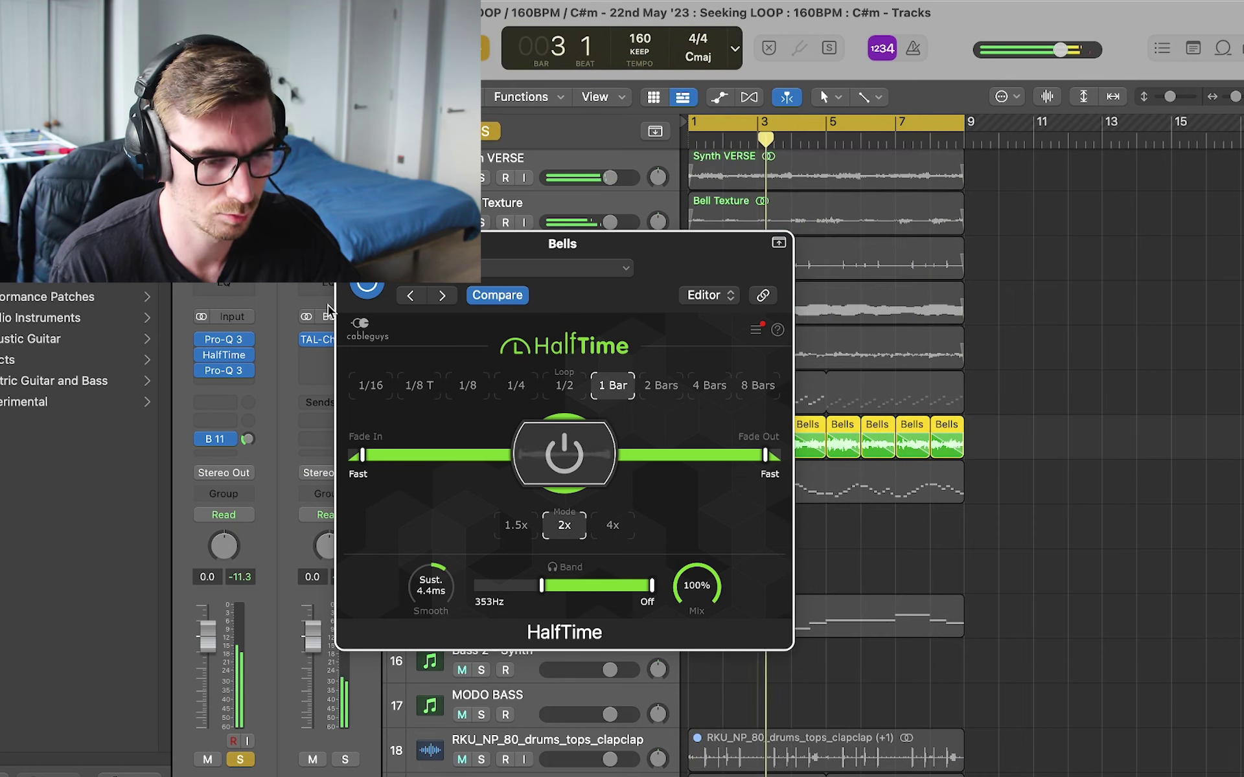
key("s")
key("super+w")
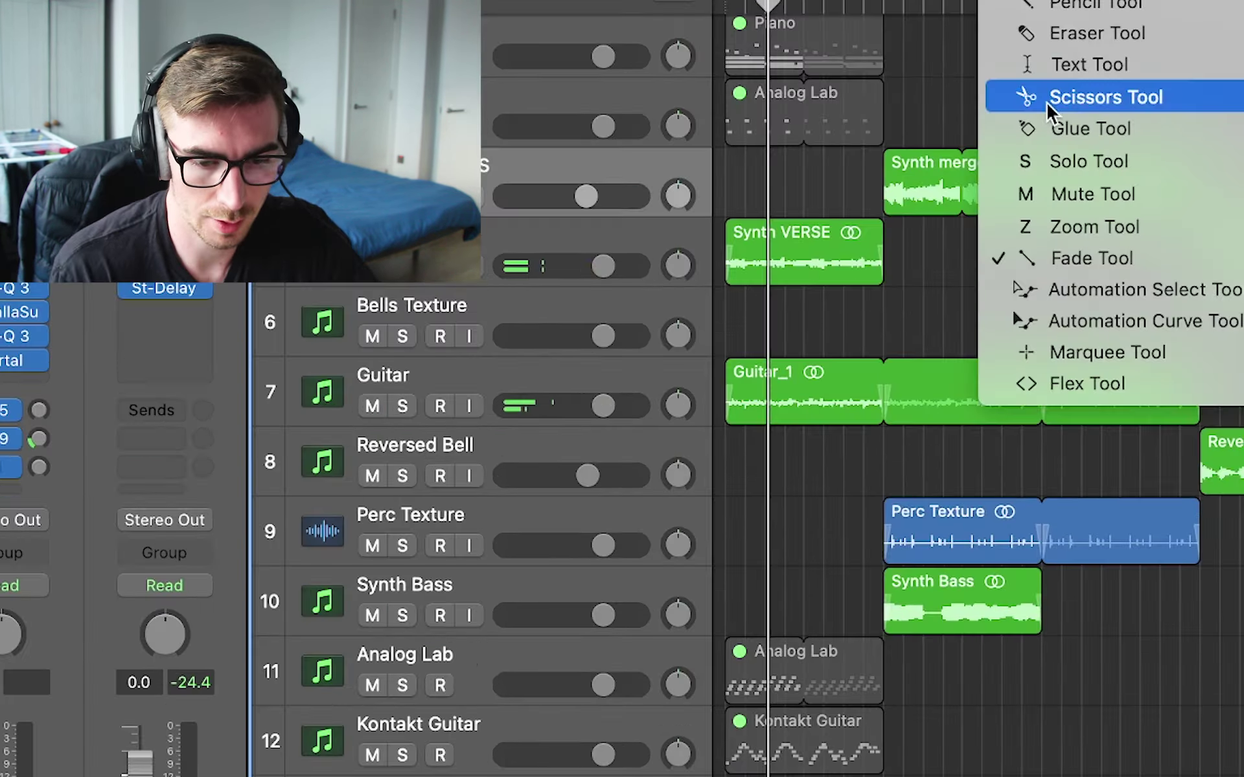
Step: Split the Guitar region where Synth VERSE ends and bounce the opening Synth VERSE and Guitar regions in place as INTRO
left_click(1069, 94)
left_click(883, 391)
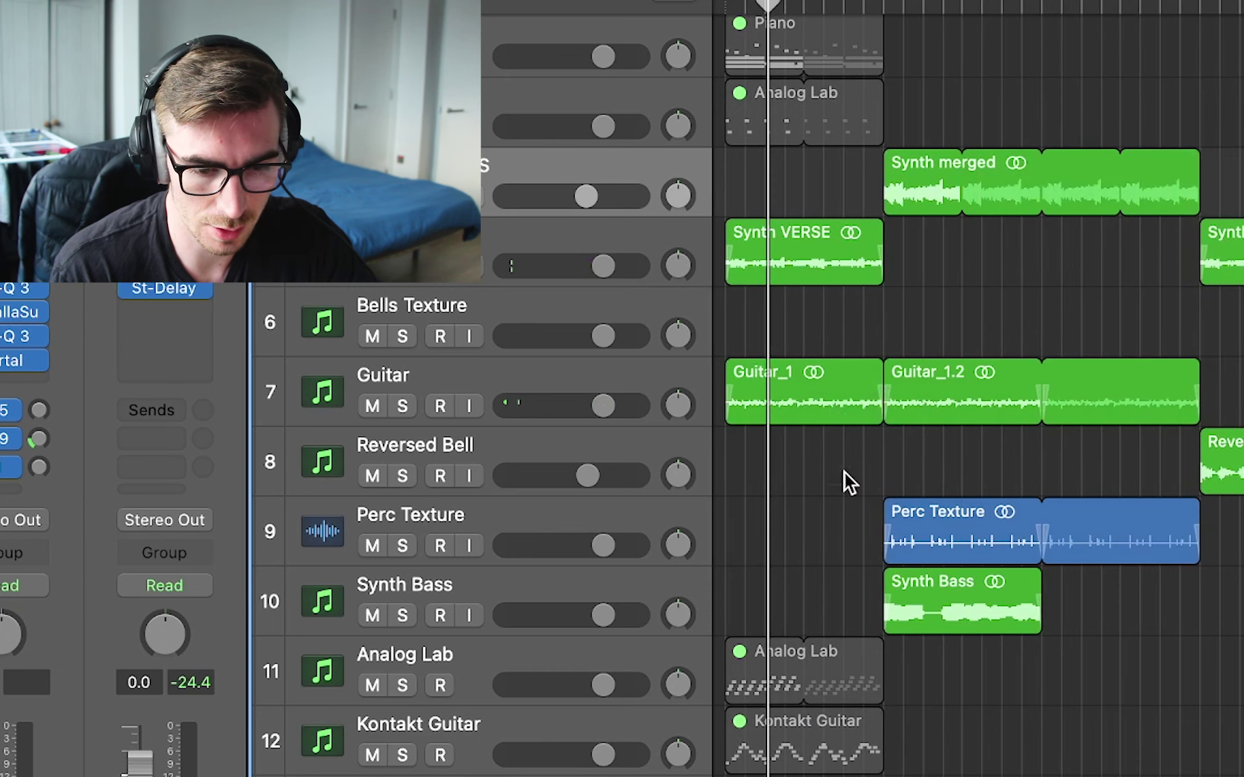
right_click(810, 275)
left_click(837, 303)
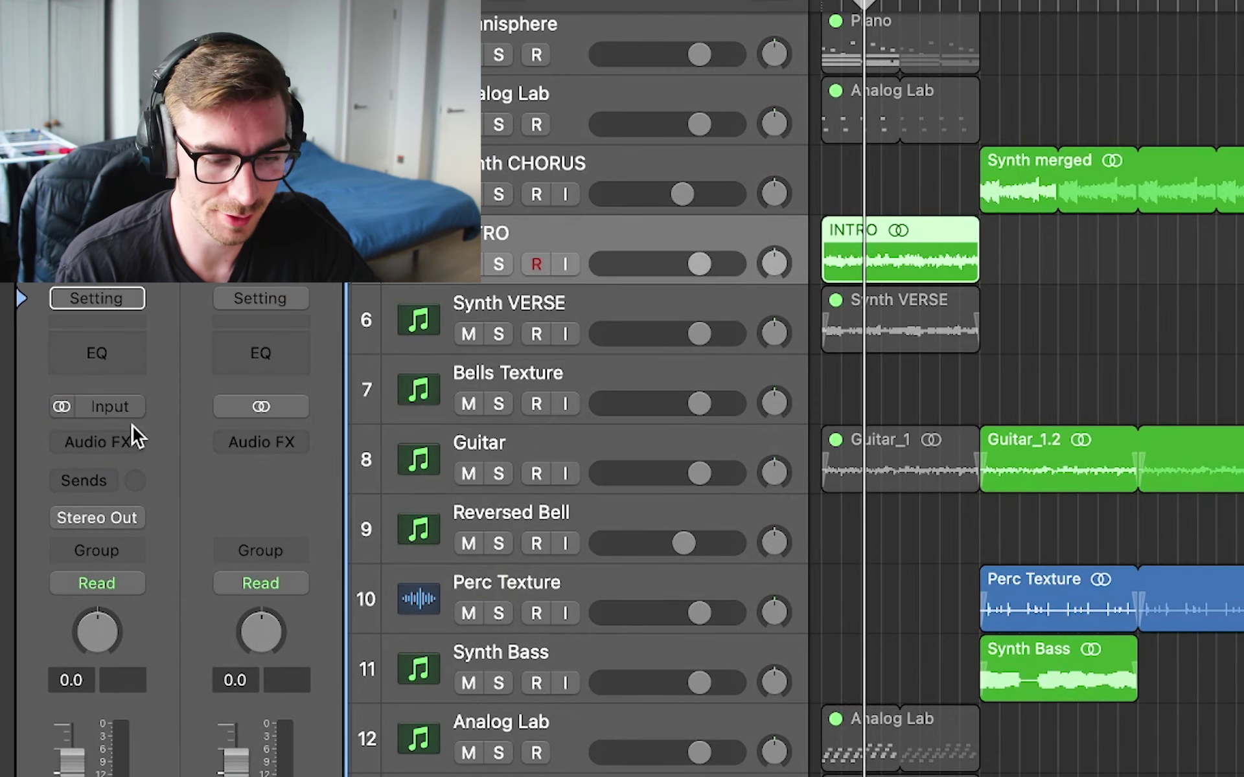
Step: Insert HalfTime and ValhallaSupermassive on the INTRO track
left_click(133, 434)
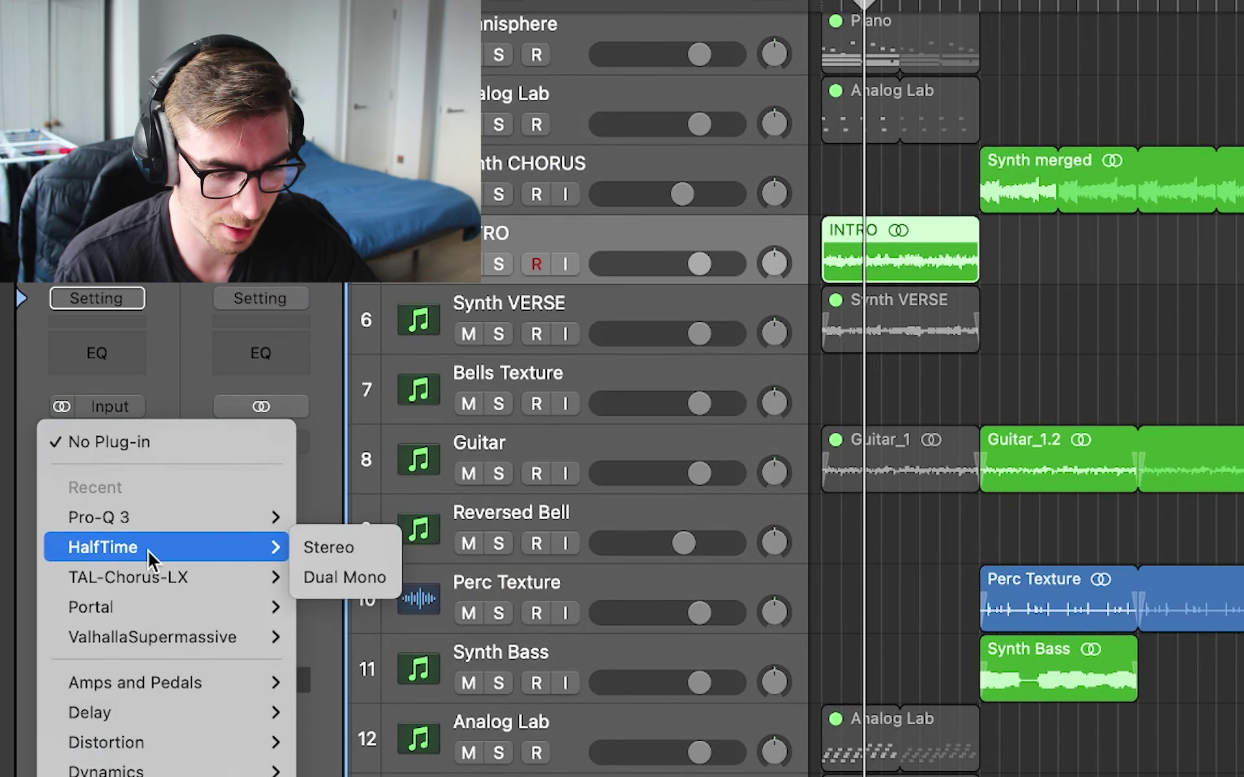
left_click(147, 550)
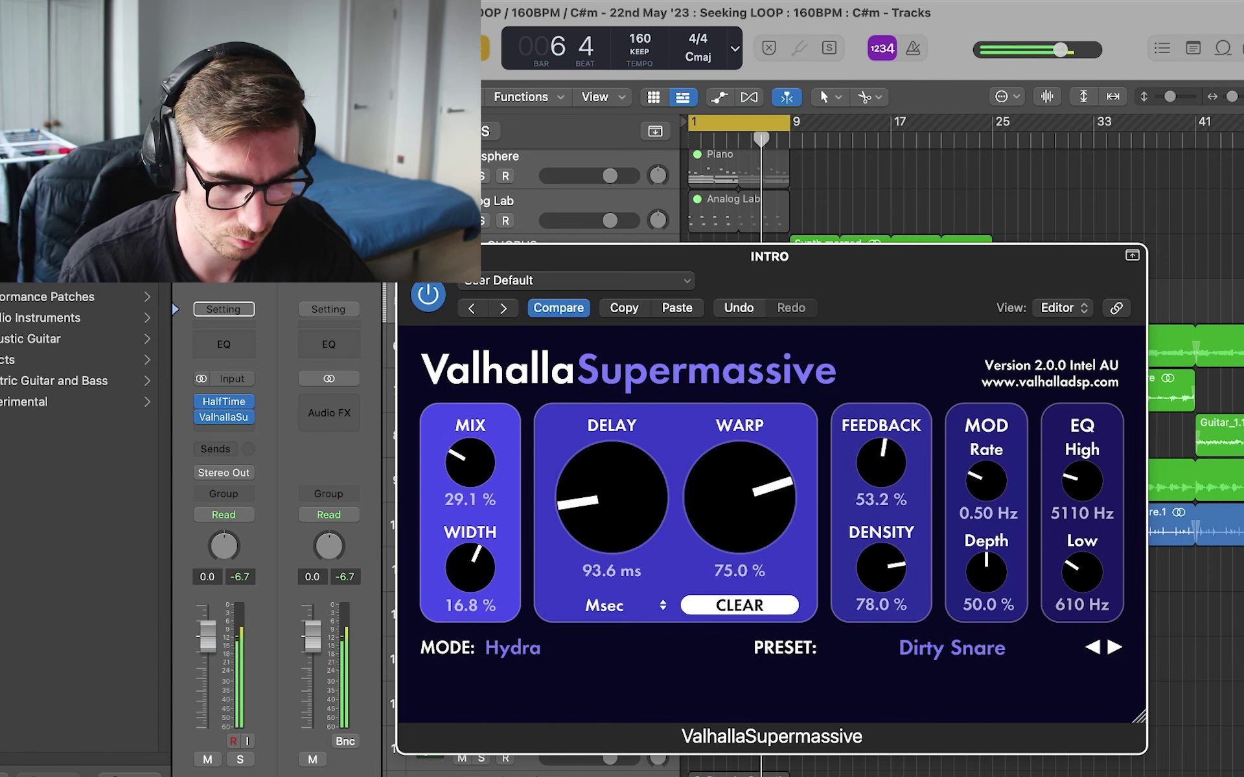
left_click(411, 256)
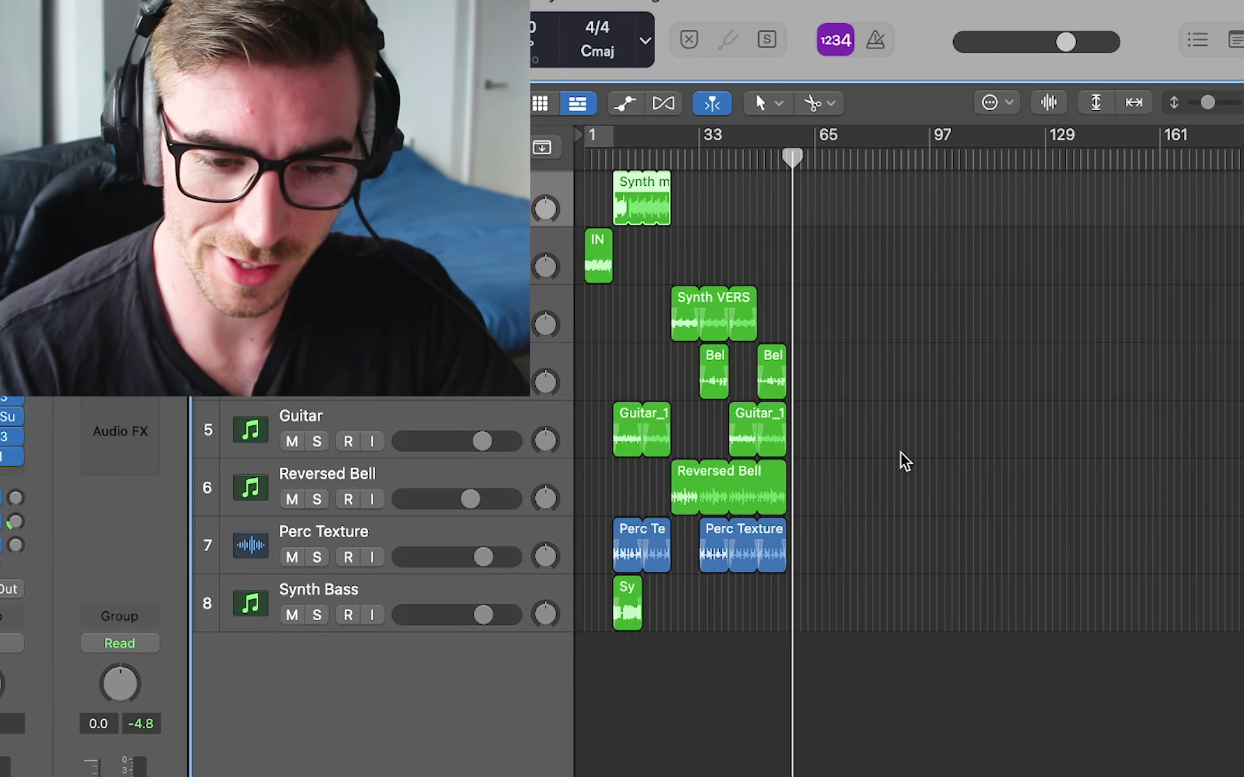
Step: Review the loop's full arrangement from the INTRO region through the chorus and verse sections
left_click(906, 462)
key("super+Right")
key("super+Right")
key("super+Right")
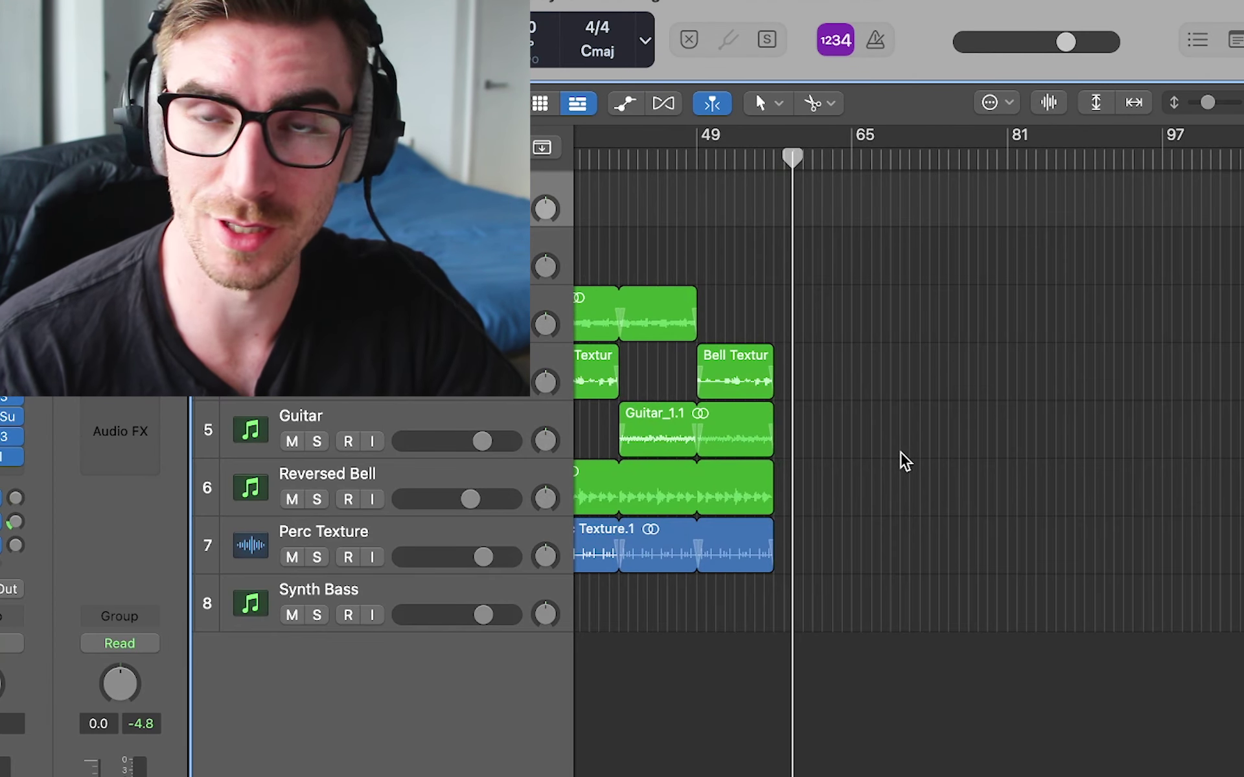
key("Return")
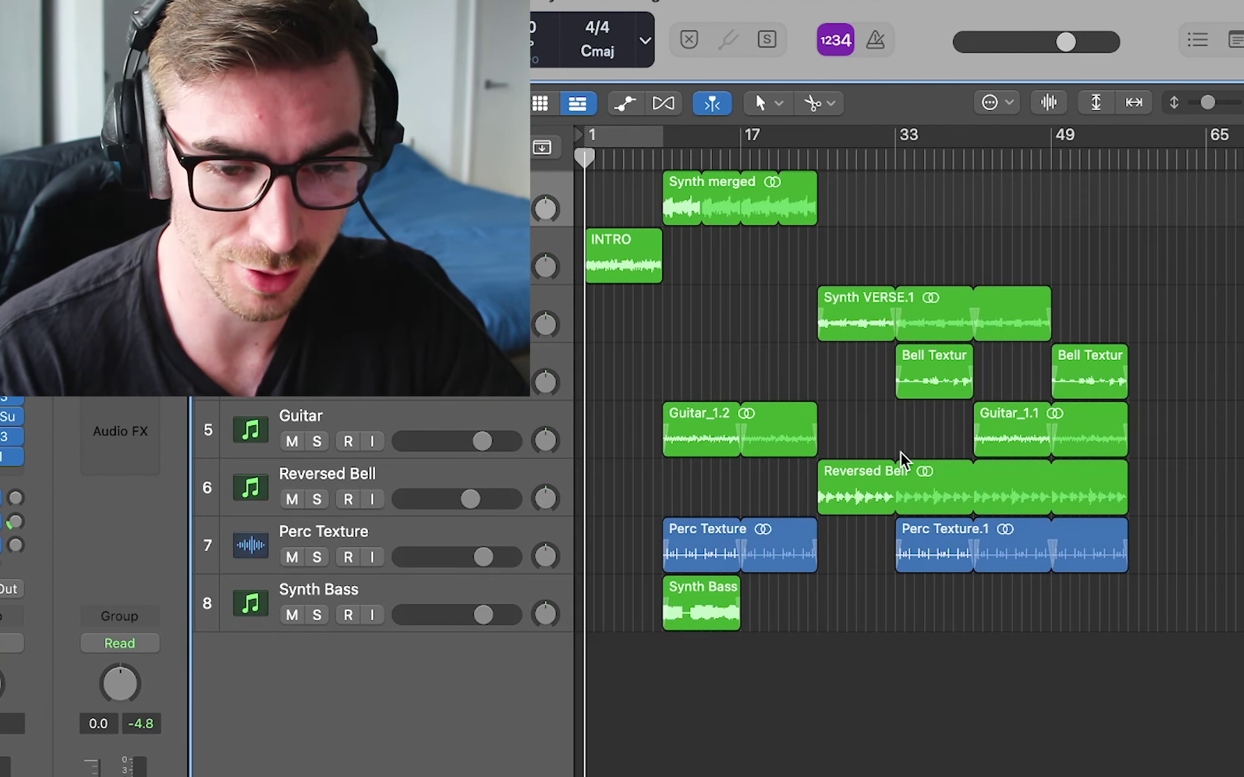
scroll(903, 458, "right", 5)
key("super+Left")
key("super+Left")
key("super+Left")
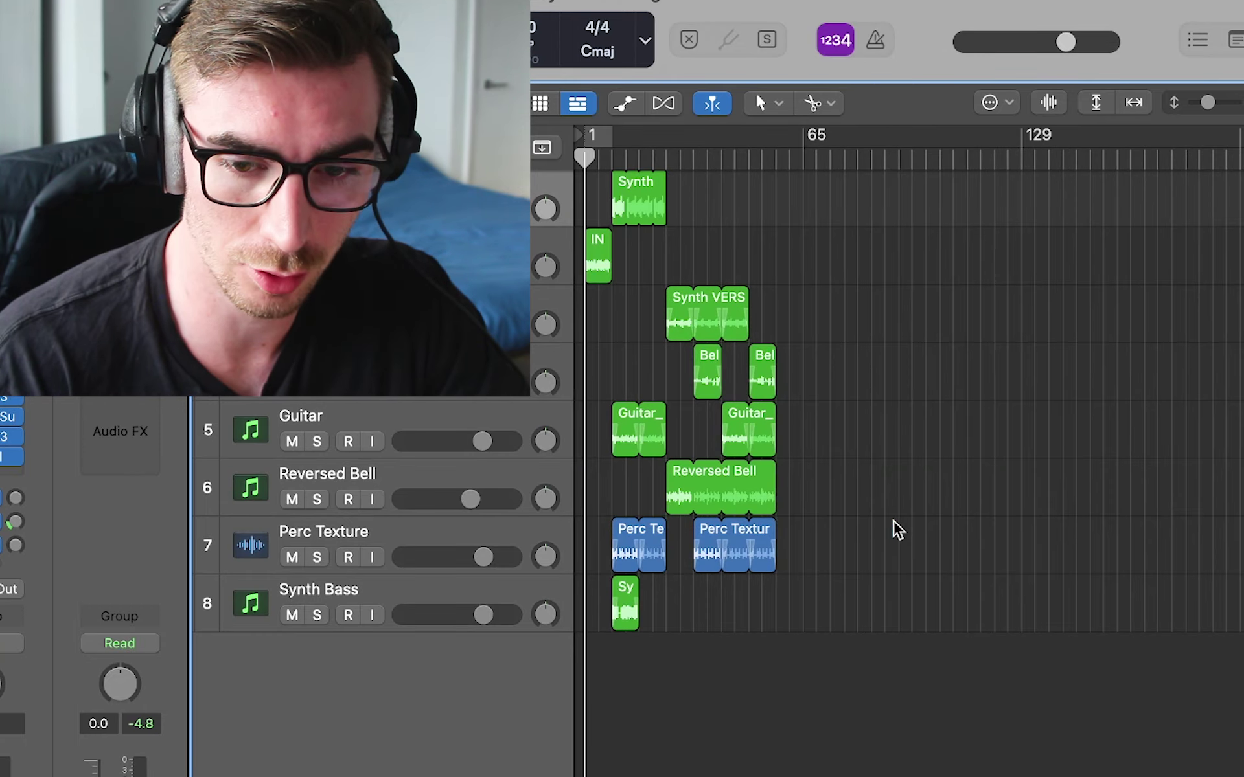
mouse_move(1243, 138)
left_mouse_down()
mouse_move(917, 178)
mouse_move(780, 177)
left_mouse_up()
key("super+Right")
key("super+Right")
key("super+Right")
key("super+Right")
key("super+Right")
key("super+Right")
key("super+Right")
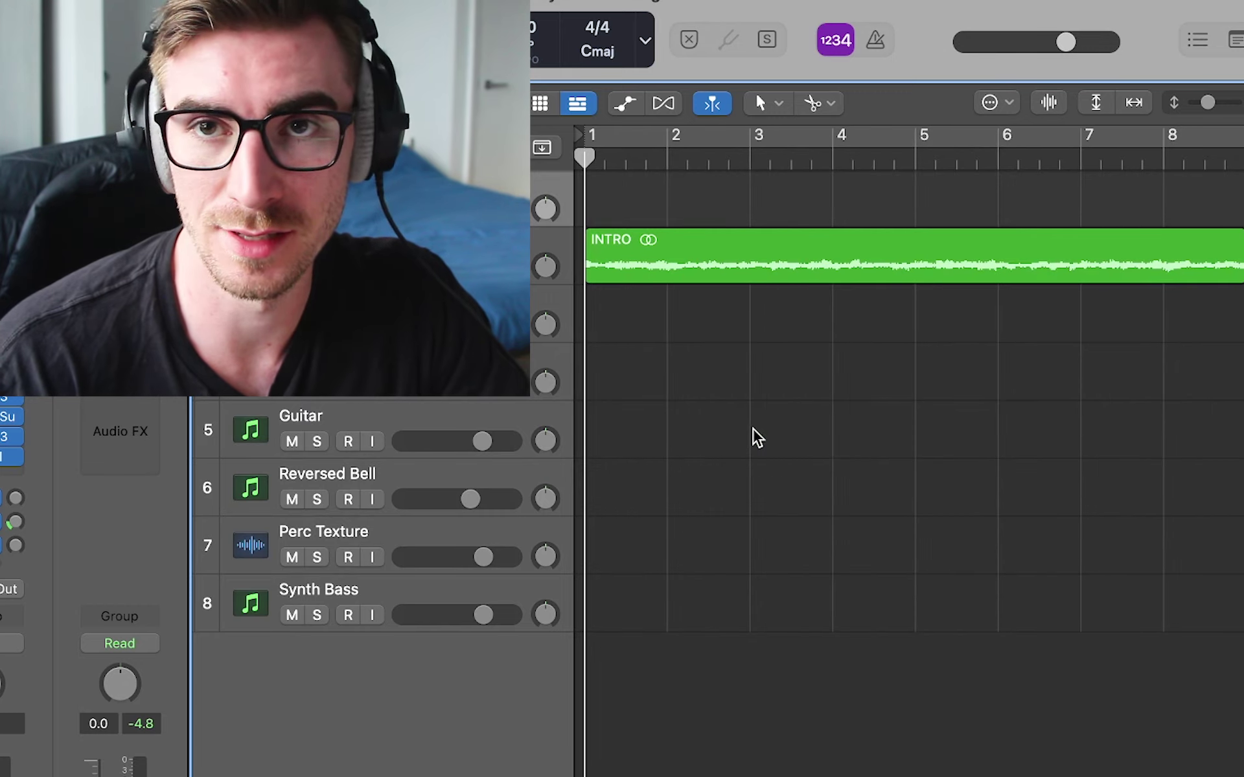
scroll(756, 439, "right", 5)
key("super+Left")
key("super+Left")
key("super+Left")
key("super+Left")
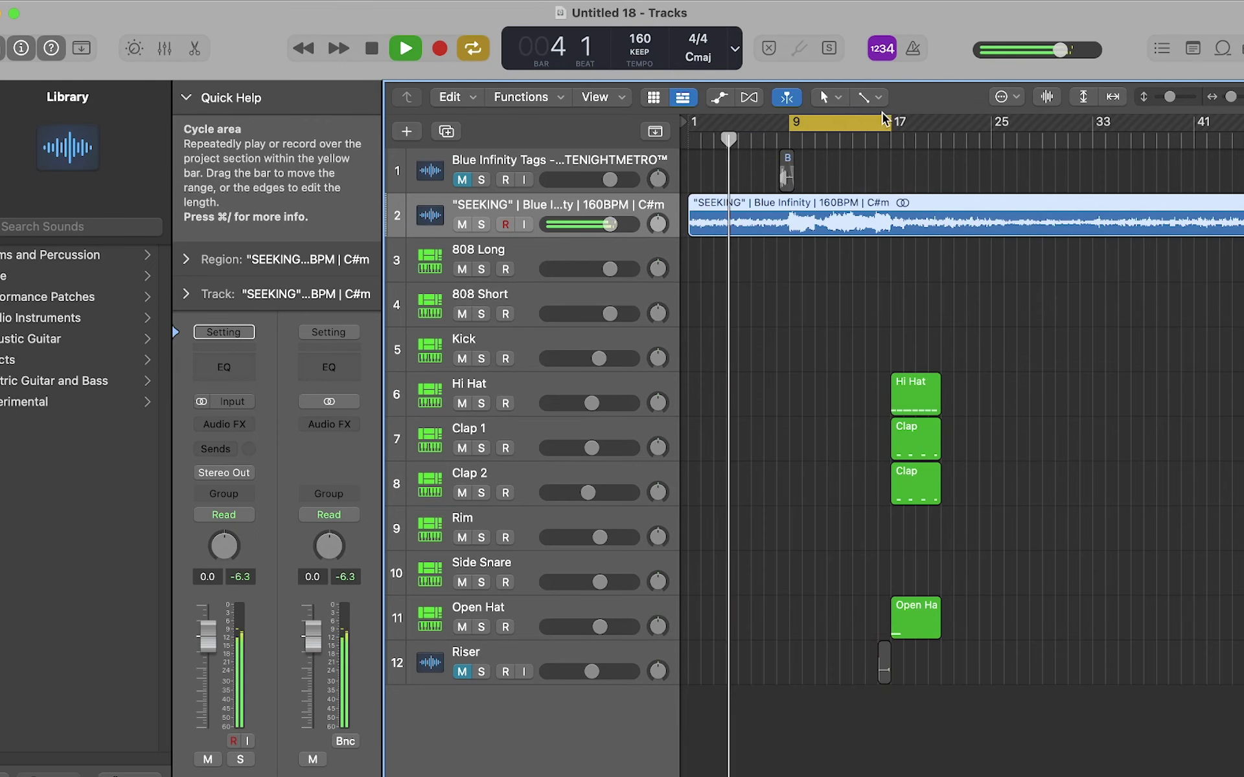
Step: Move the cycle range to bars 17–25 and loop the Open Hat region across it
left_click(868, 97)
left_click(899, 203)
left_click_drag(823, 122, 924, 122)
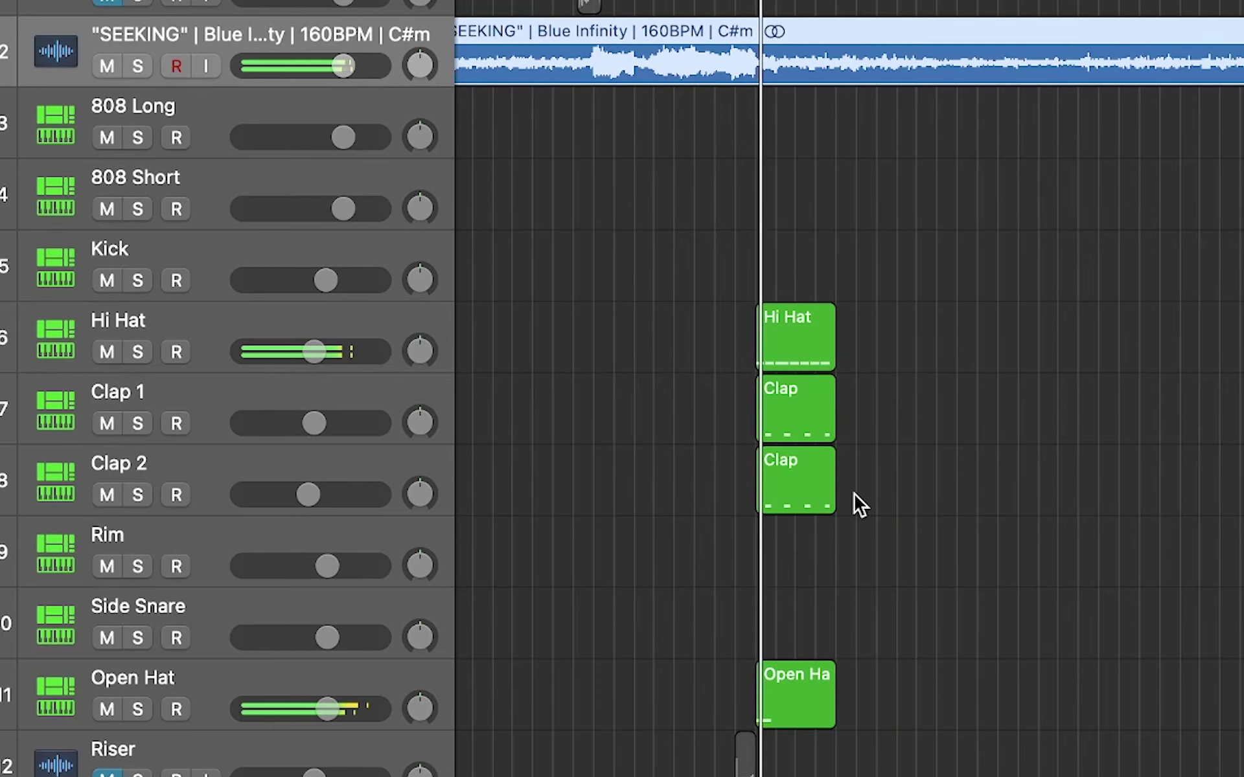
left_click_drag(842, 682, 897, 675)
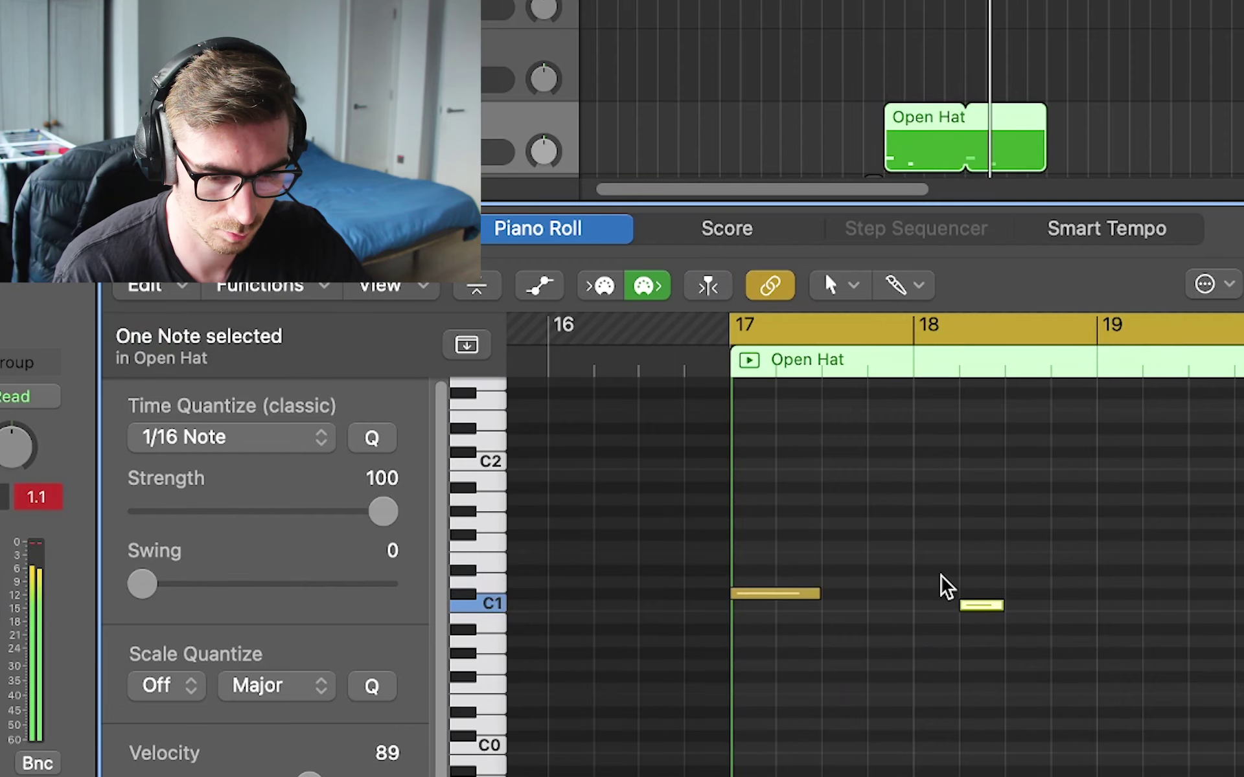
Step: Raise the short Open Hat note in bar 18 by one semitone
key("alt+Up")
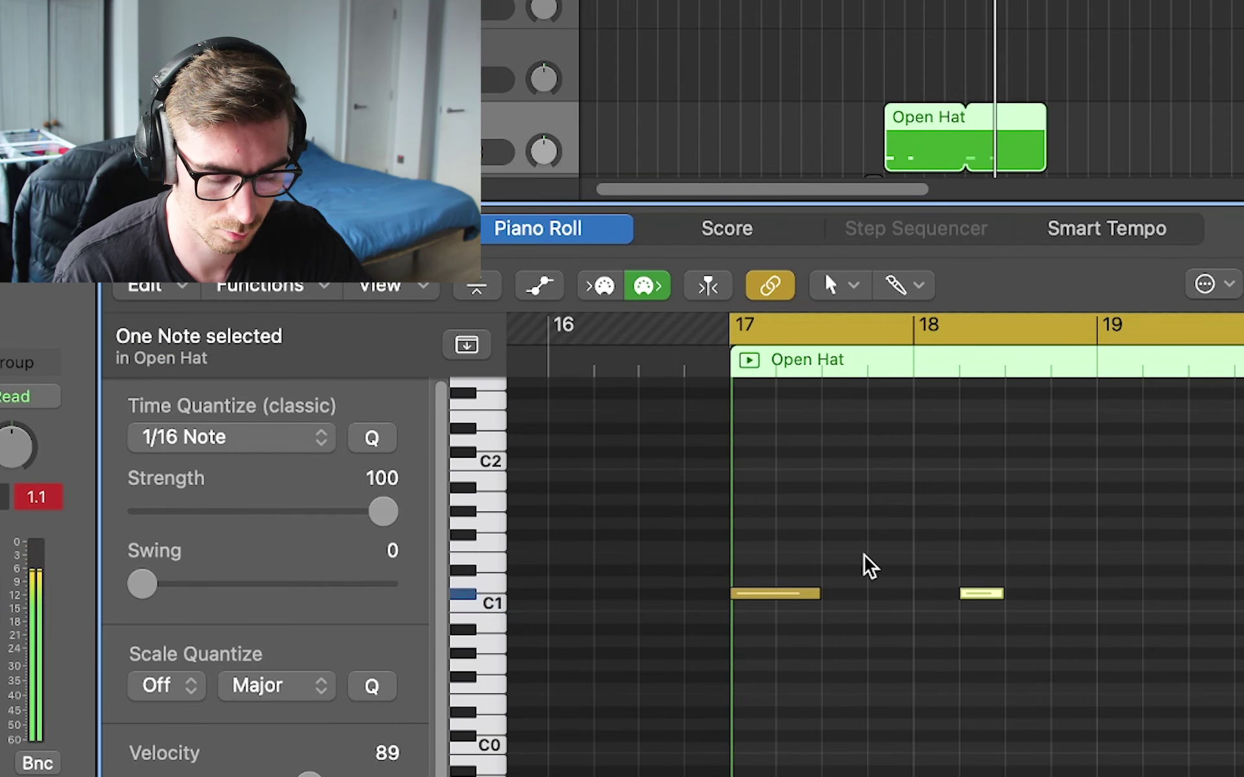
key("space")
left_click(897, 570)
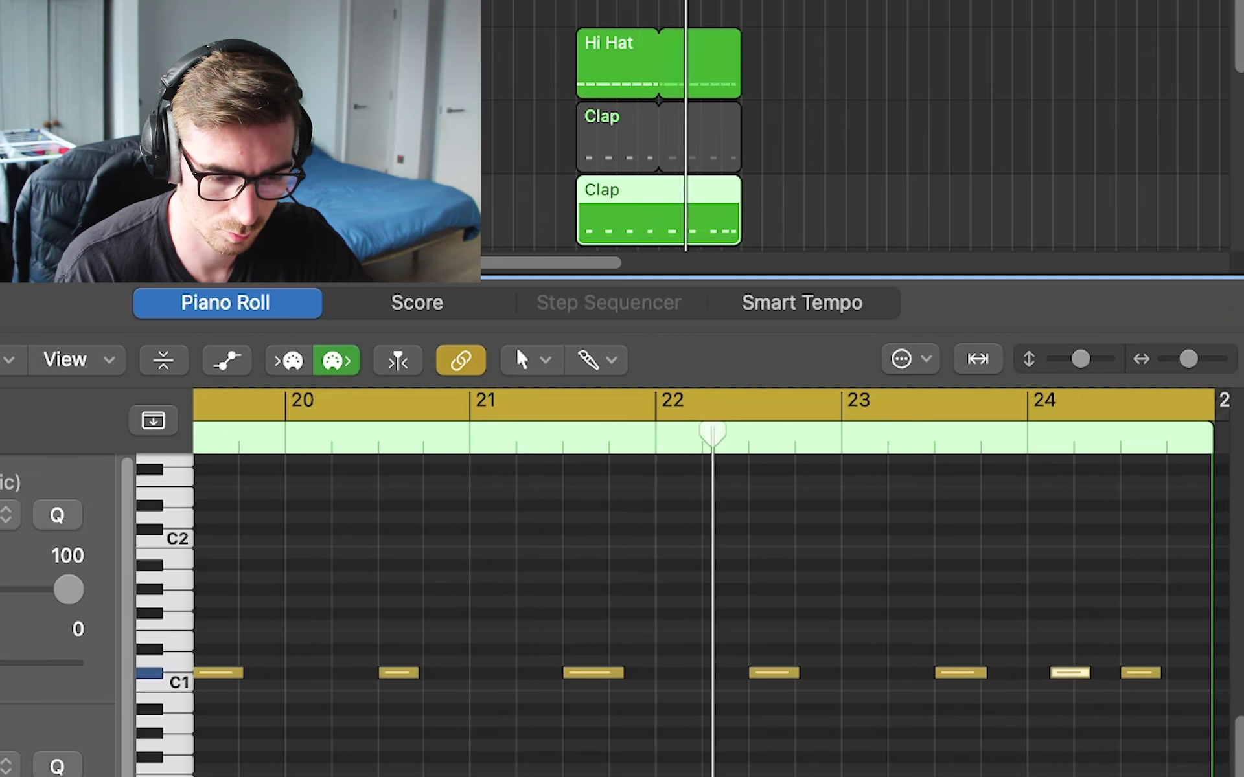
Step: Check the Clap 2 pattern's closing notes in bars 22 to 24 and close the editor
scroll(876, 771, "up", 4)
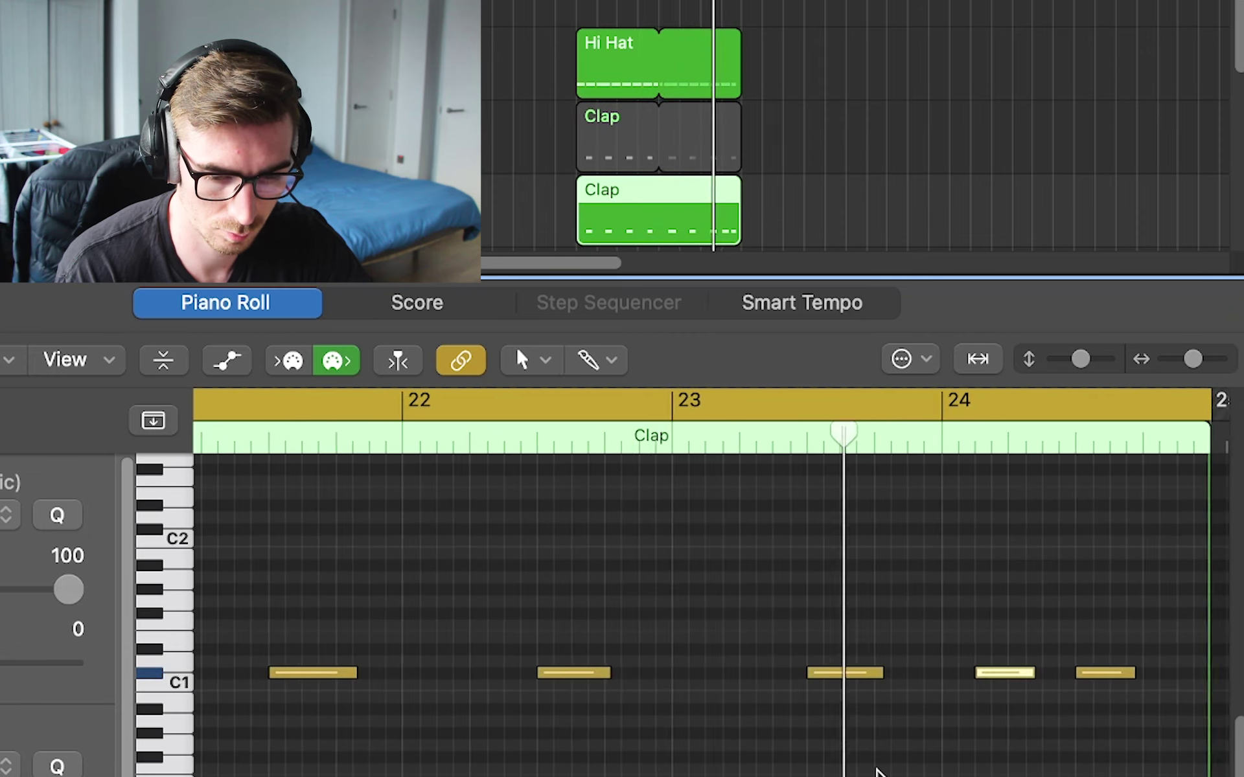
scroll(876, 771, "right", 3)
left_click(877, 771)
key("e")
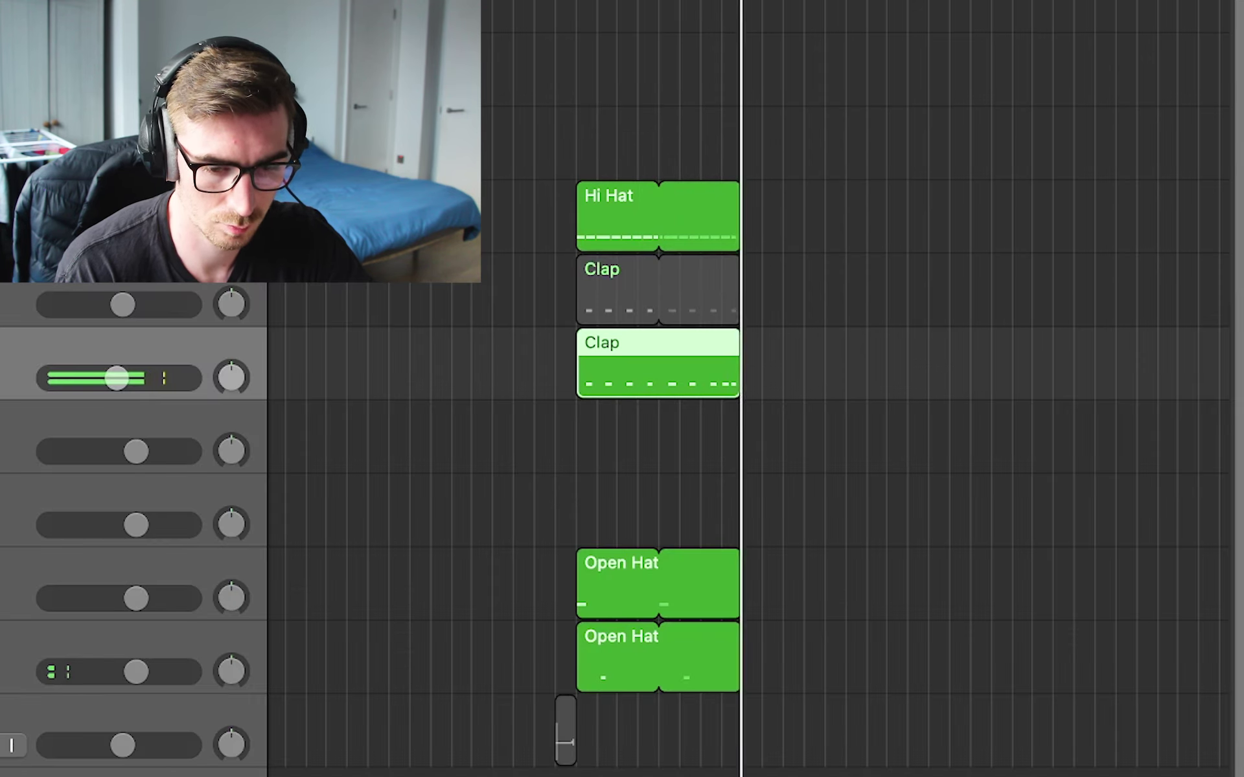
Step: In the Hi Hat pattern, lower the two notes opening bar 20 to A0 and the note at 22 1 3 1 to G#0
left_click(599, 214)
double_click(599, 208)
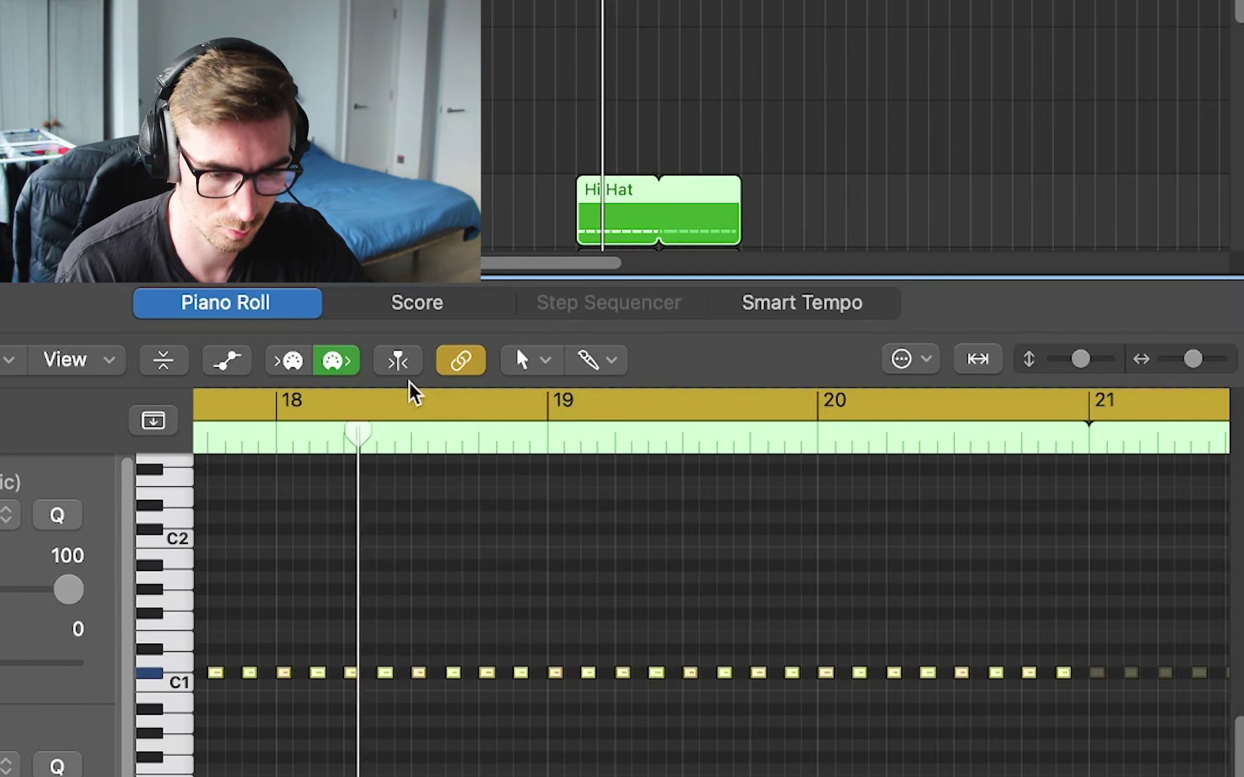
left_click_drag(858, 605, 858, 642)
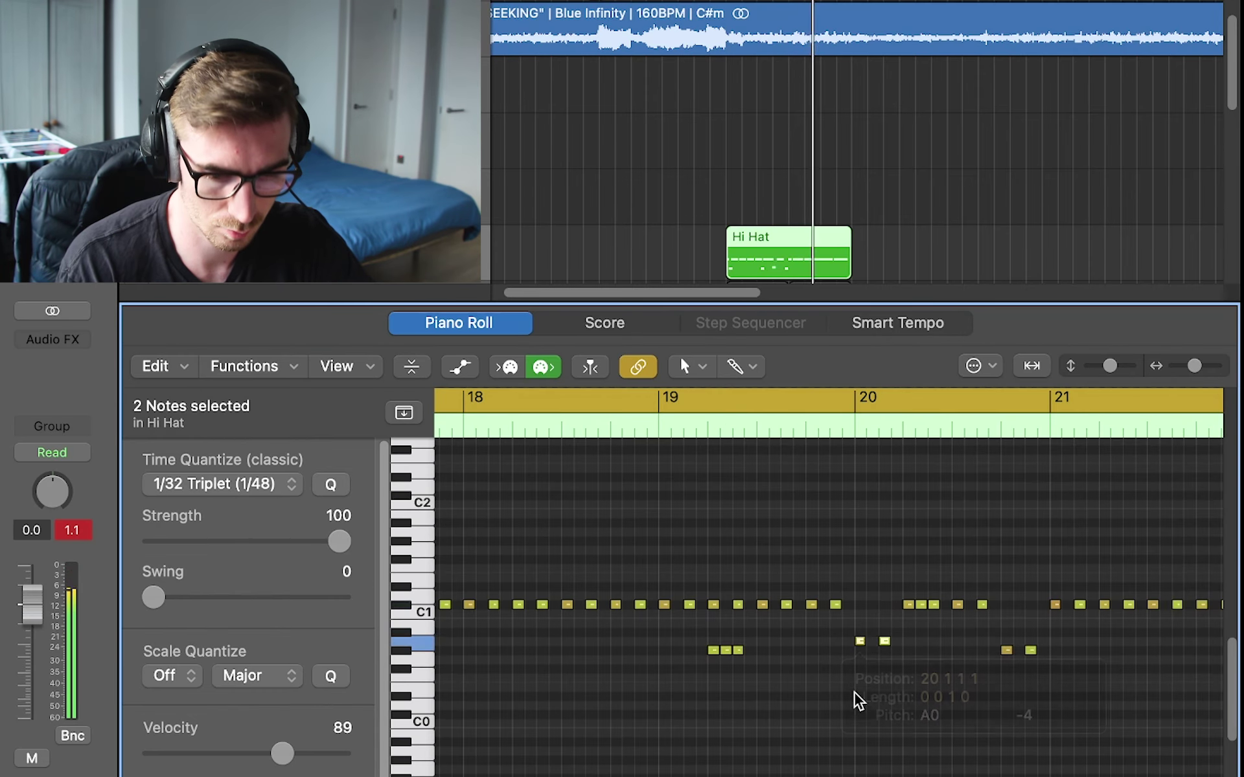
left_click(855, 693)
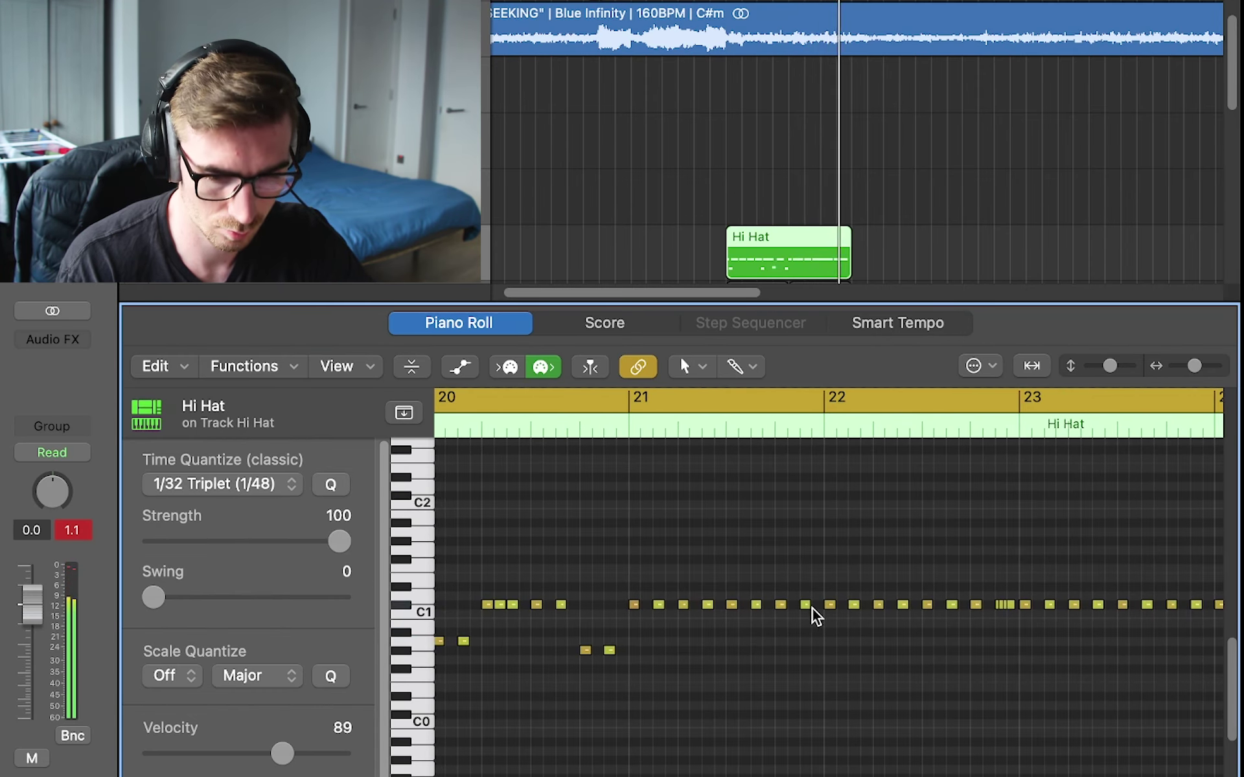
left_click_drag(853, 606, 851, 648)
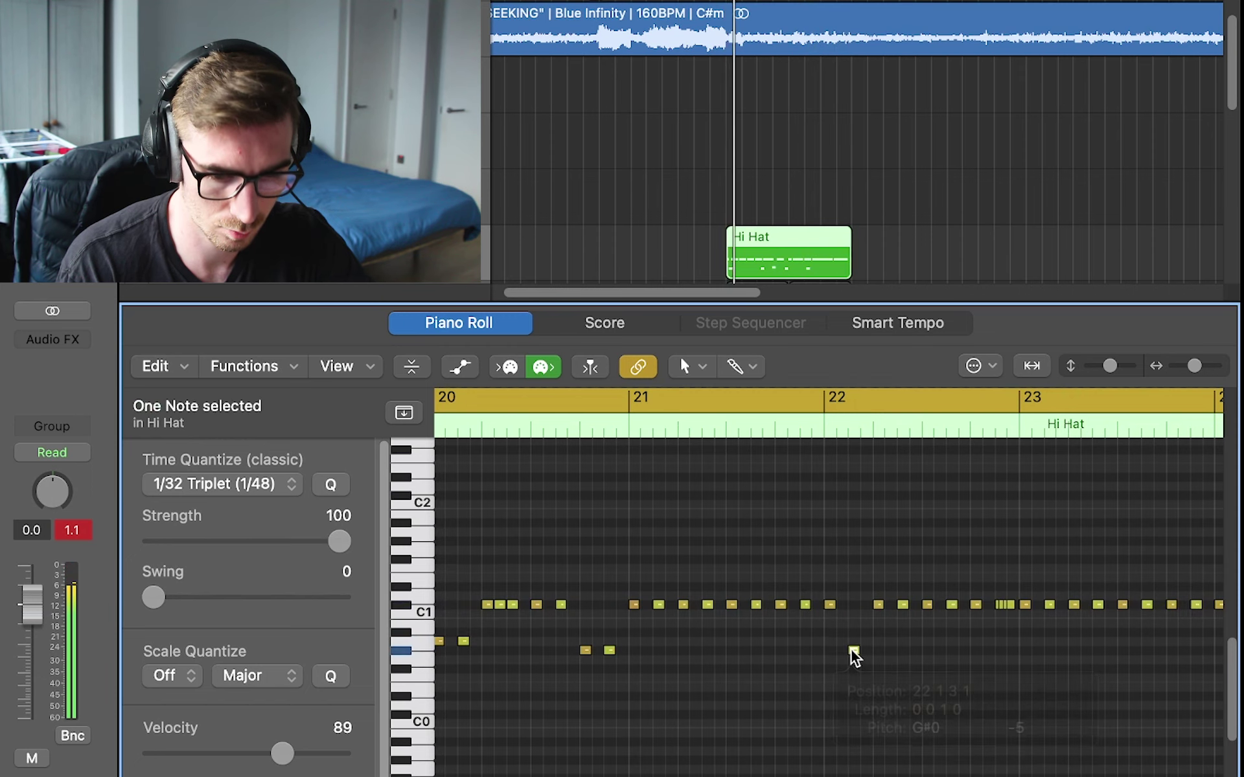
Step: Lower the Hi Hat note that directly follows the roll in bar 17 and close the editor
scroll(853, 657, "left", 5)
scroll(627, 650, "left", 5)
key("space")
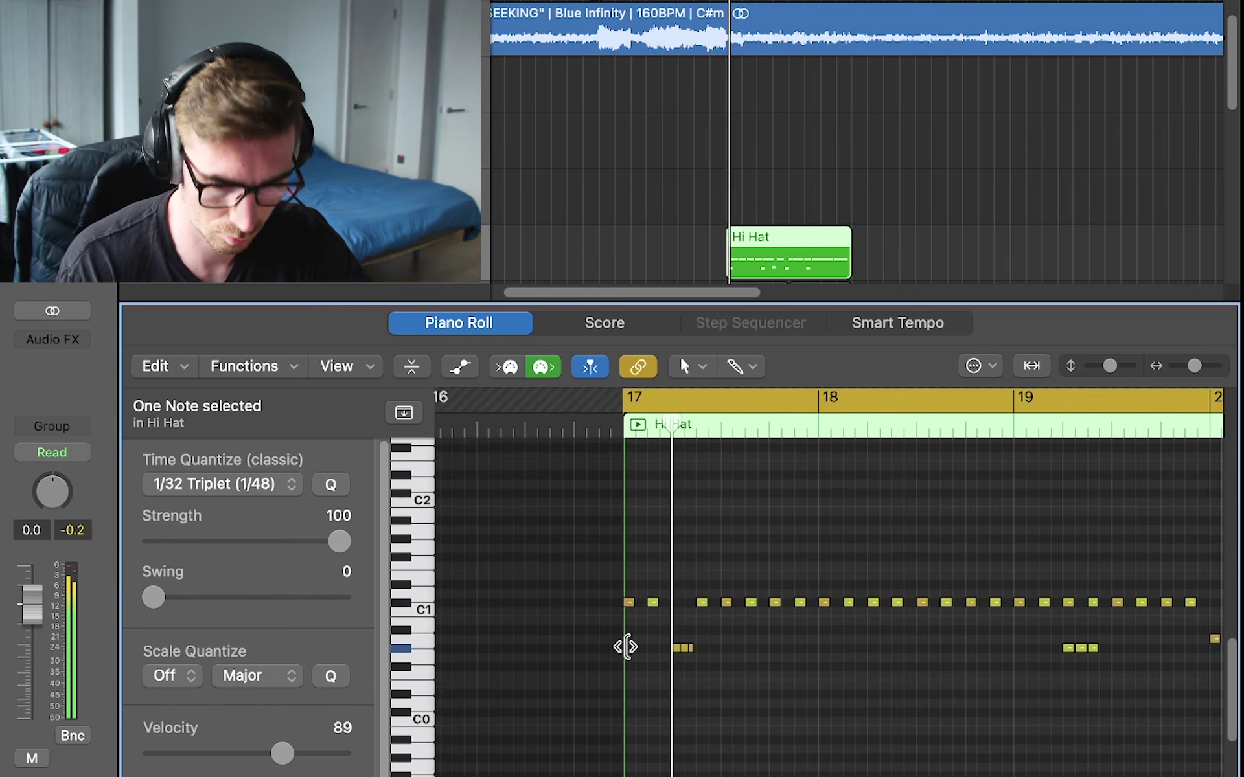
key("space")
left_click_drag(703, 604, 702, 642)
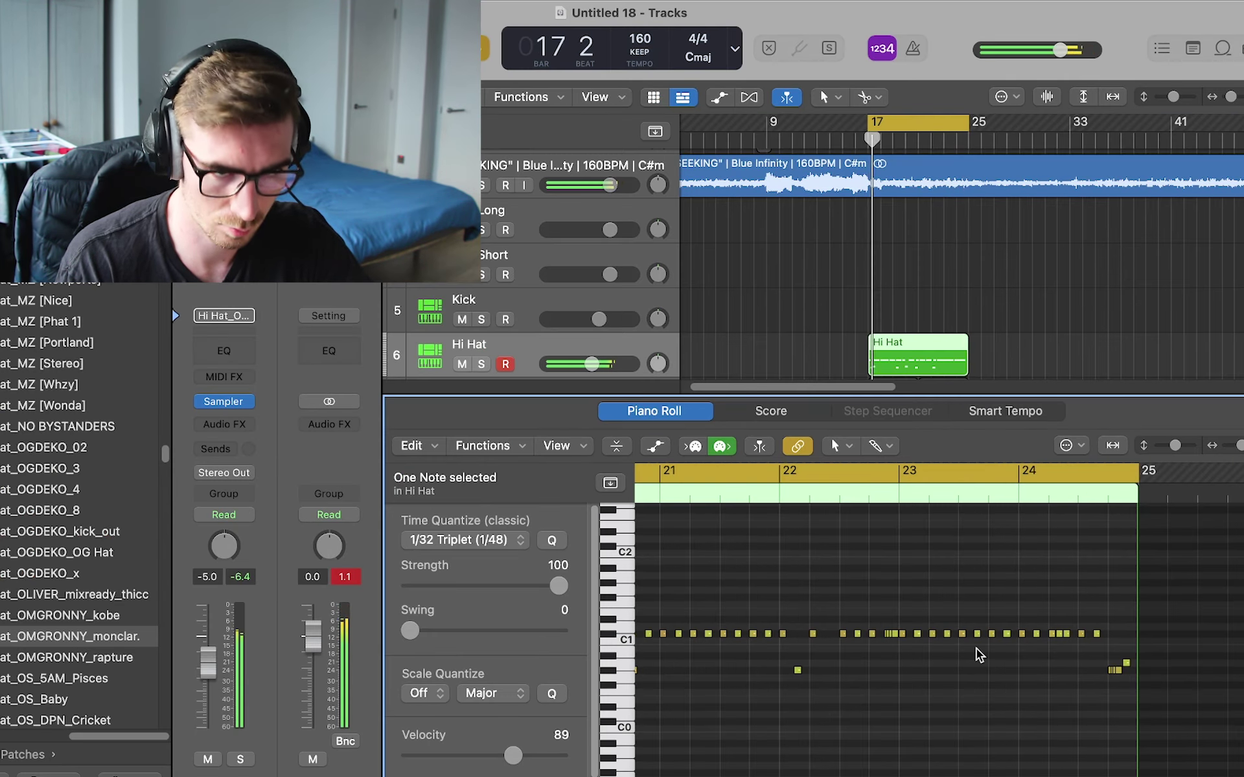
key("e")
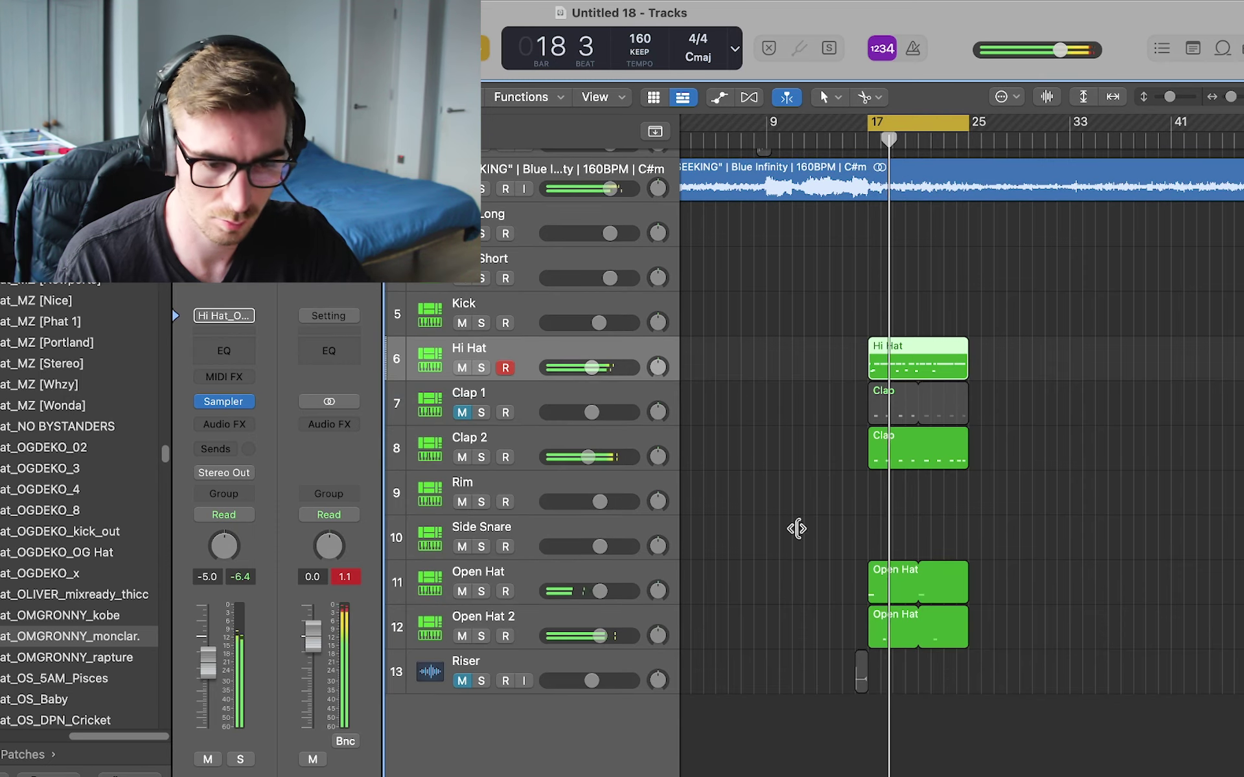
Step: Select the 808 Long track and examine the lower notes of its pattern
left_click(527, 254)
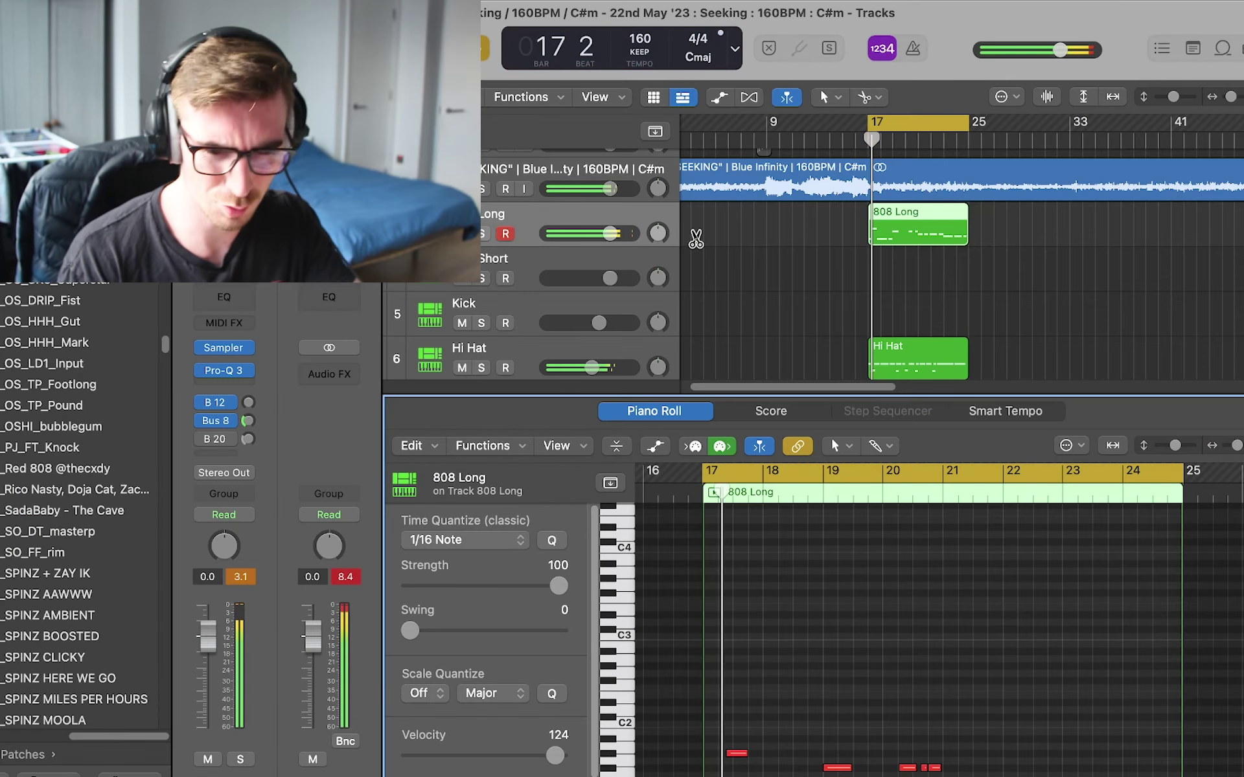
scroll(818, 641, "down", 5)
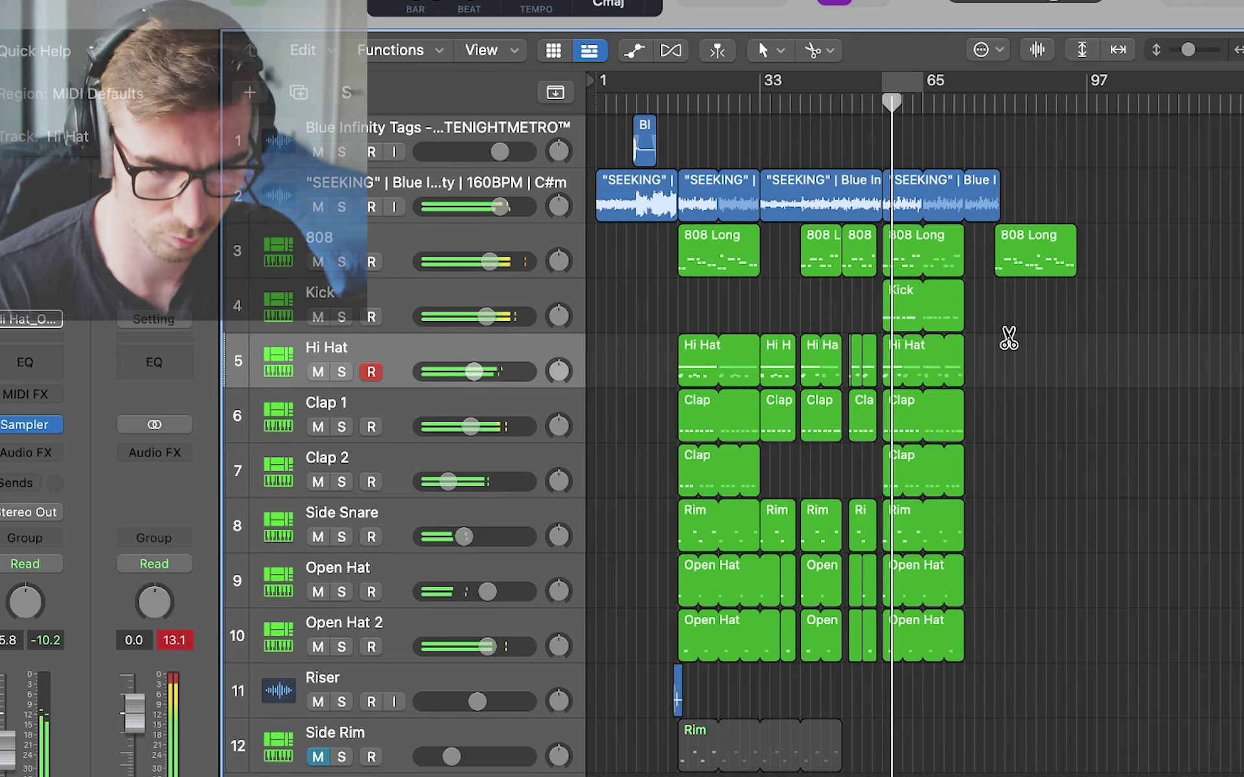
Step: Delete the spare 808 Long region beyond the arrangement and extend the last SEEKING loop to about bar 81
left_click(1019, 265)
key("Delete")
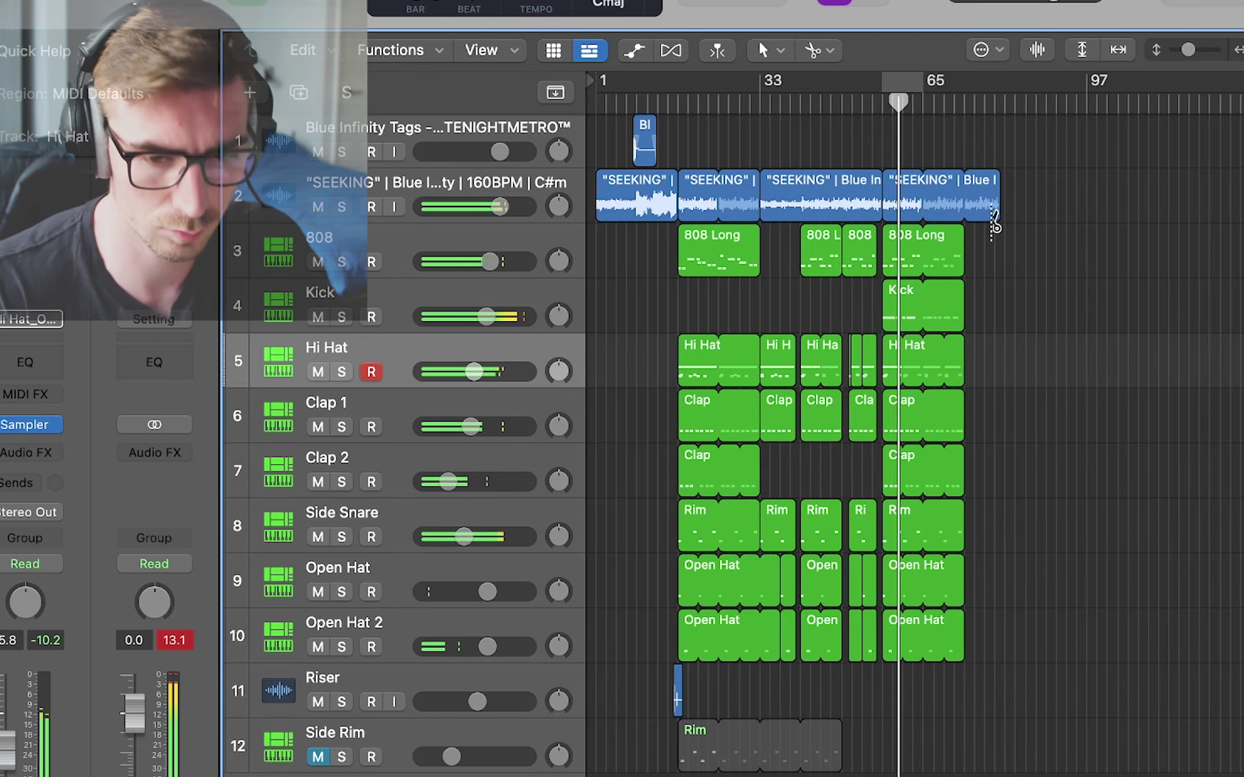
left_click_drag(998, 189, 1006, 197)
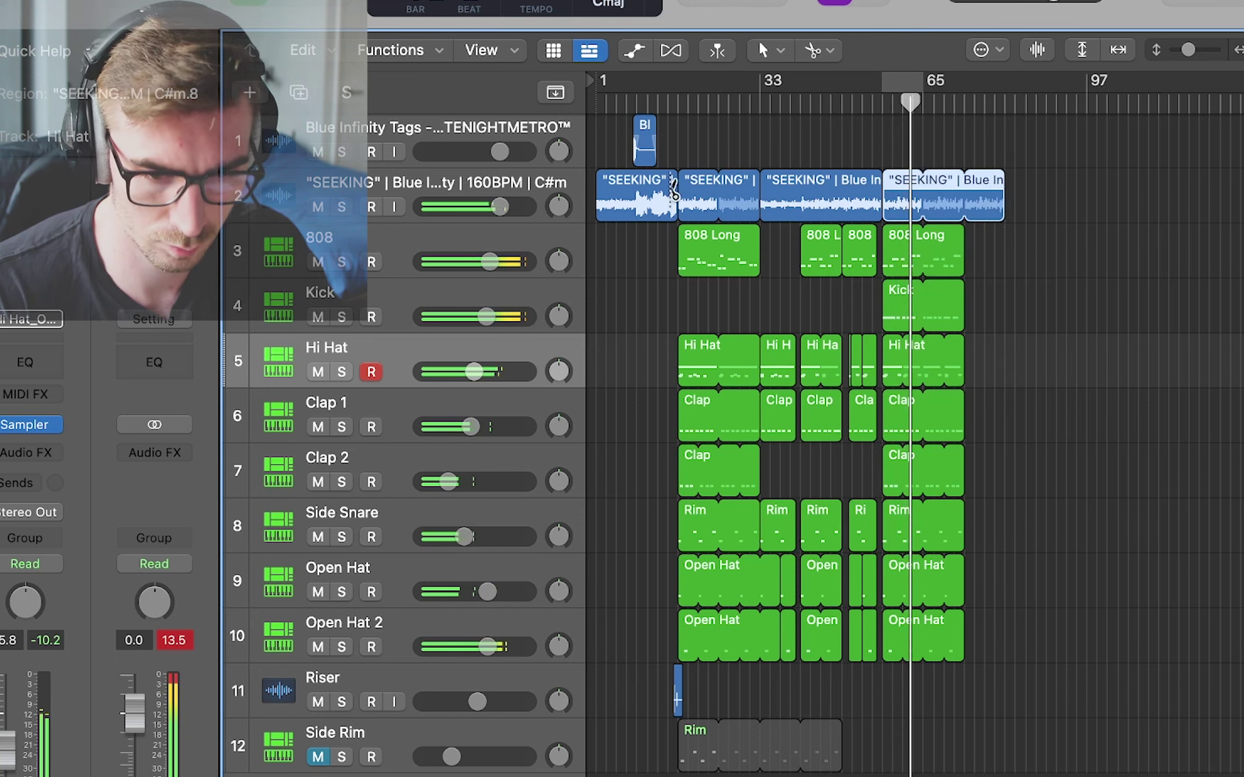
Step: Split the opening SEEKING region at its midpoint and copy the second half to the end of the SEEKING track
left_click(638, 184, "super")
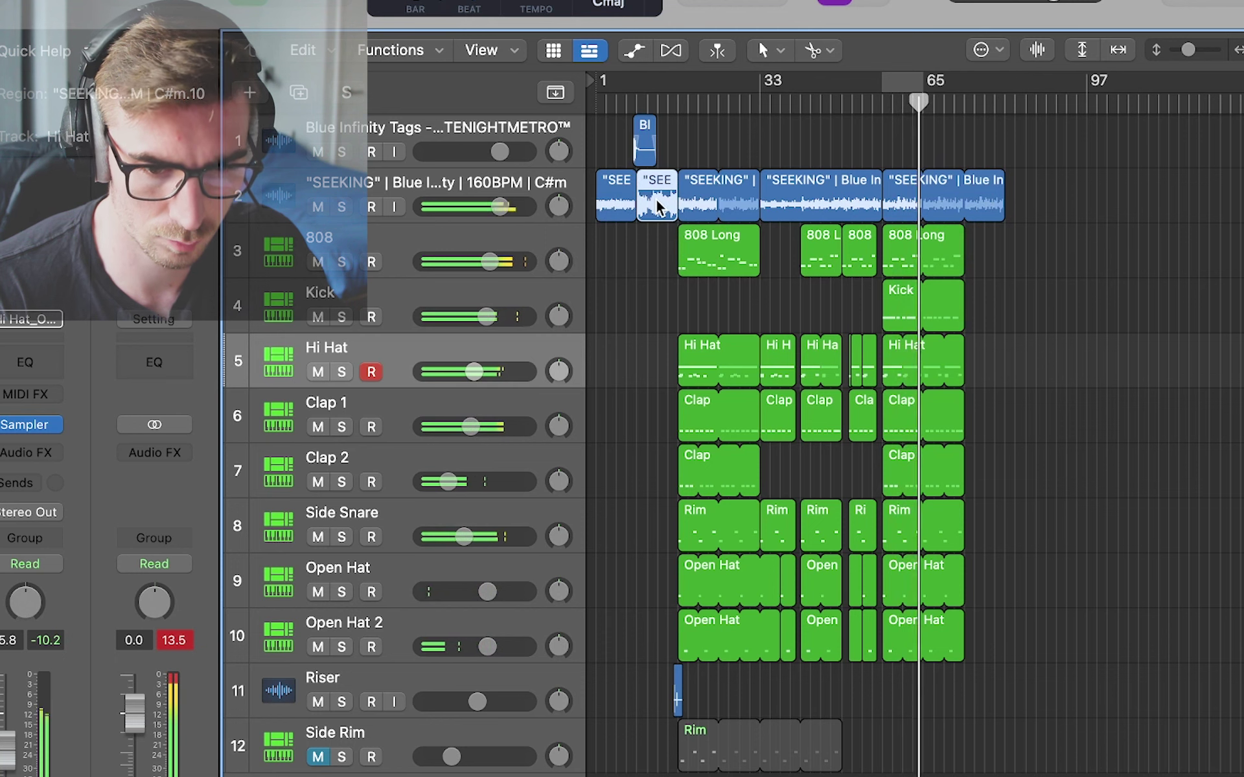
left_click_drag(657, 195, 1028, 207)
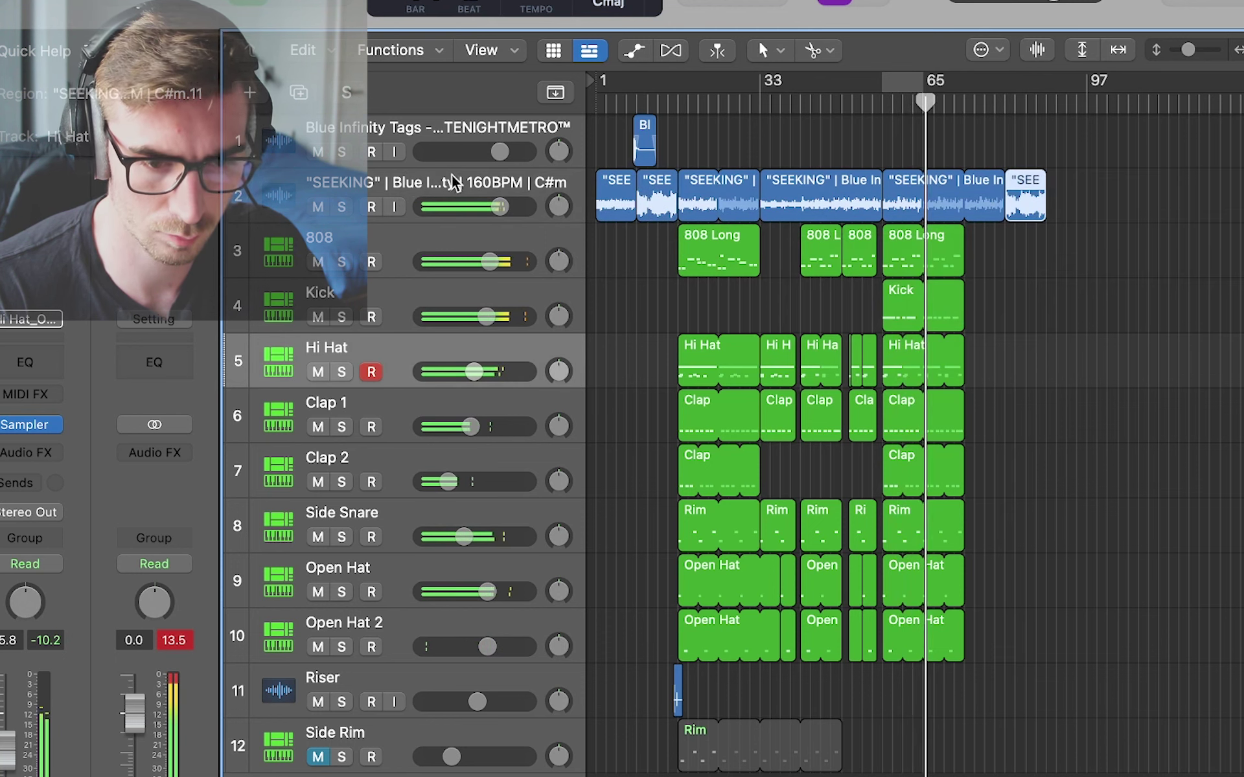
Step: Add an audio track below SEEKING, split the last SEEKING loop where the drums end, and move the split-off part onto it
left_click(453, 184)
left_click(297, 93)
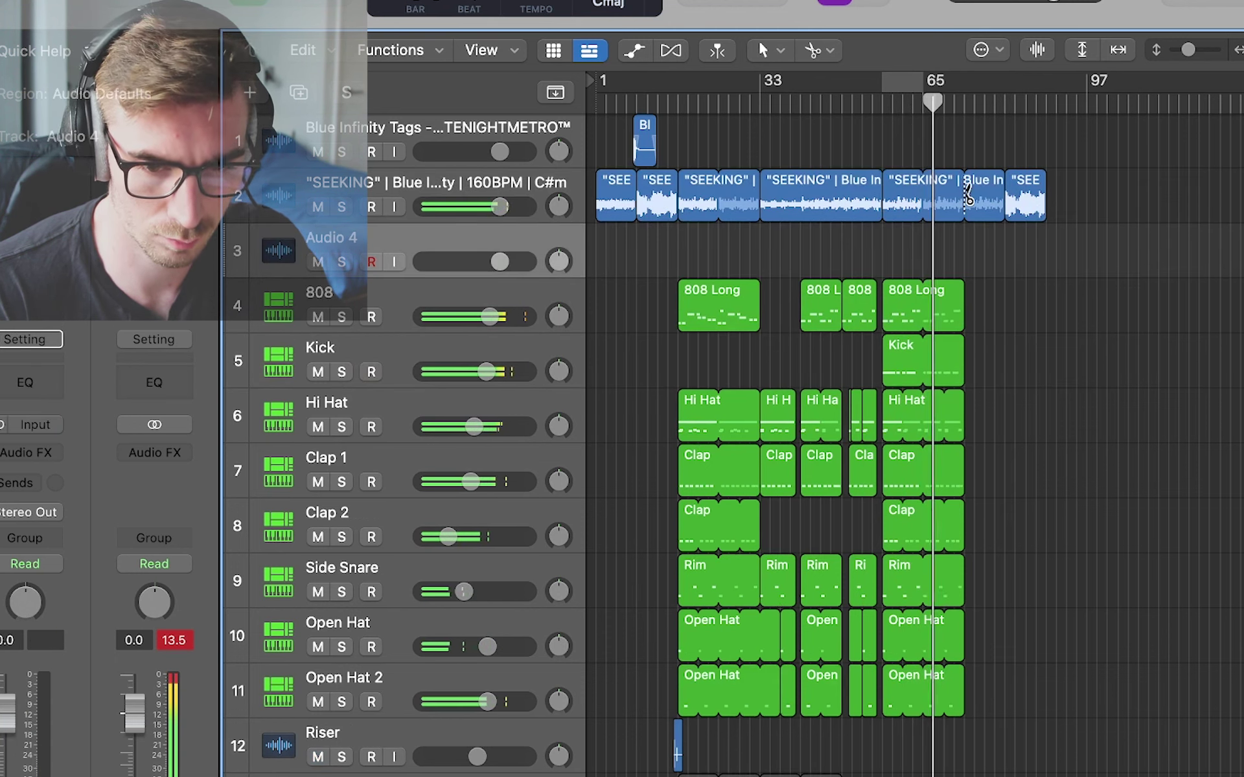
left_click(965, 184, "super")
left_click_drag(983, 243, 983, 250)
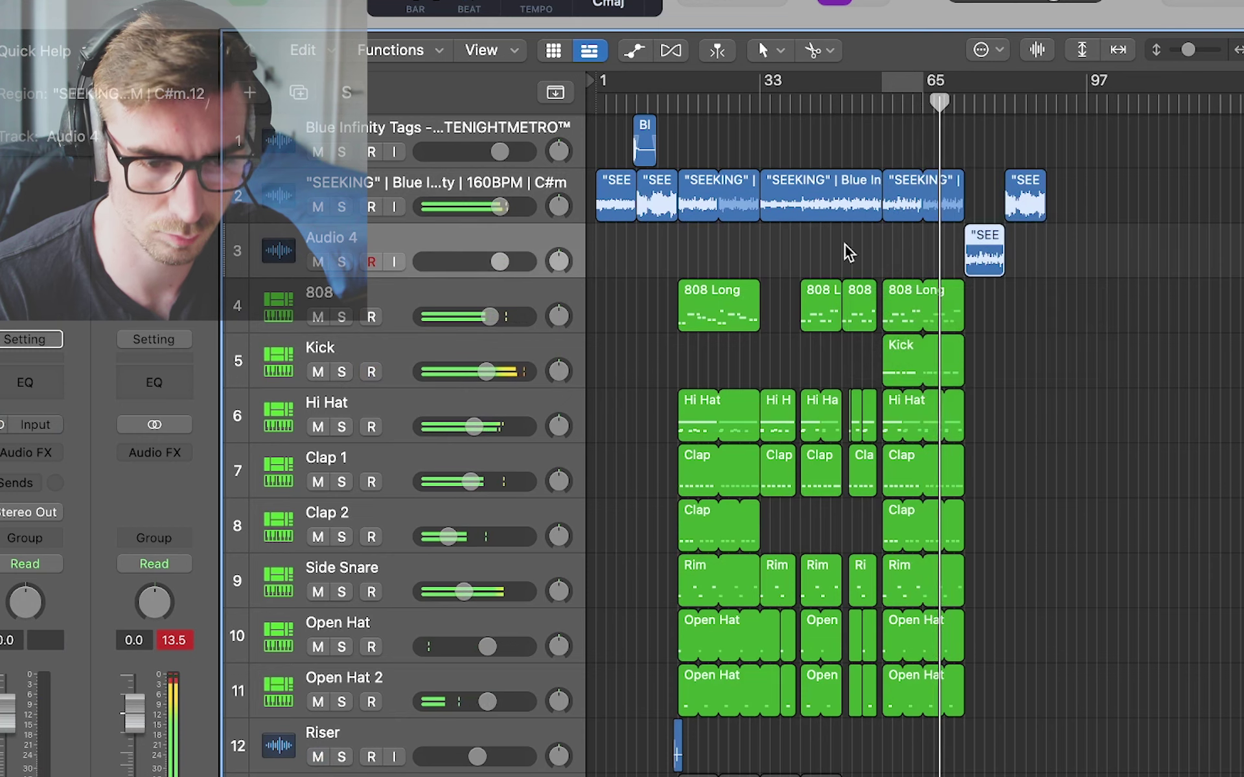
Step: Insert ValhallaSupermassive in stereo on the Audio 4 track and set its mix to about 54 %
left_click(13, 455)
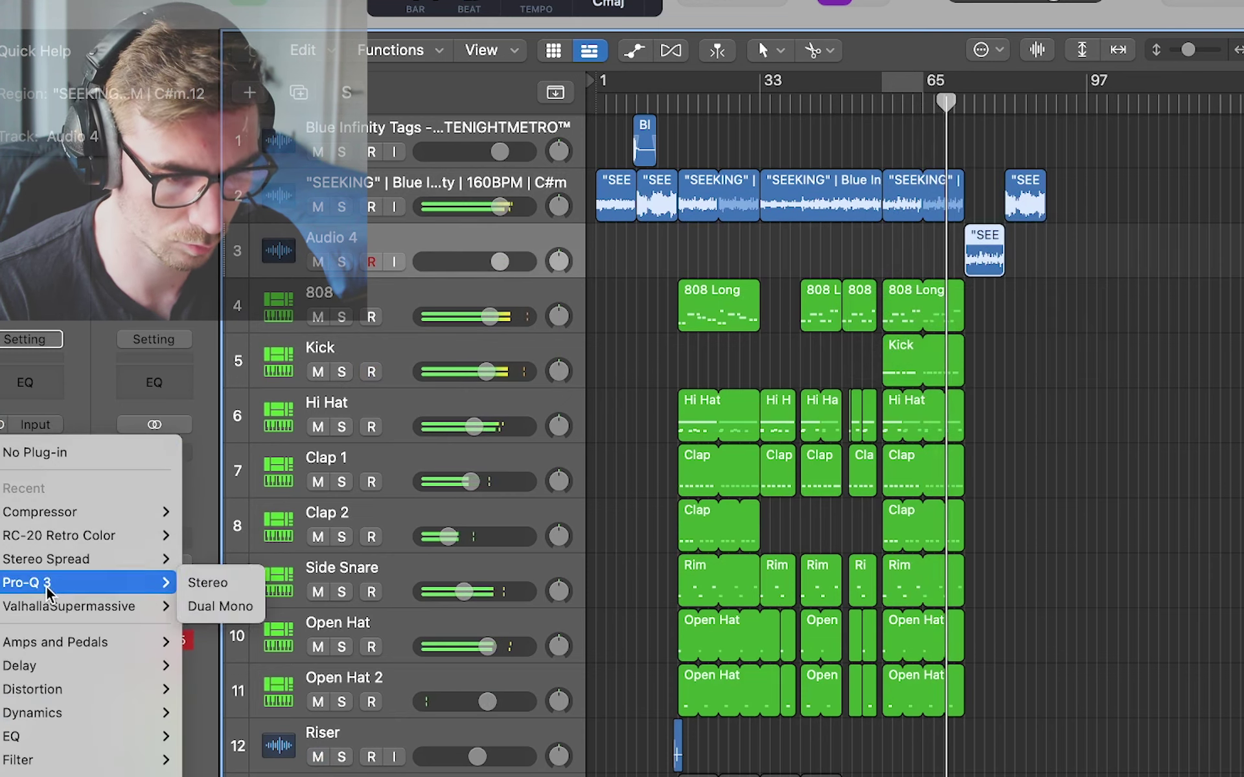
left_click(125, 604)
left_click_drag(303, 493, 300, 433)
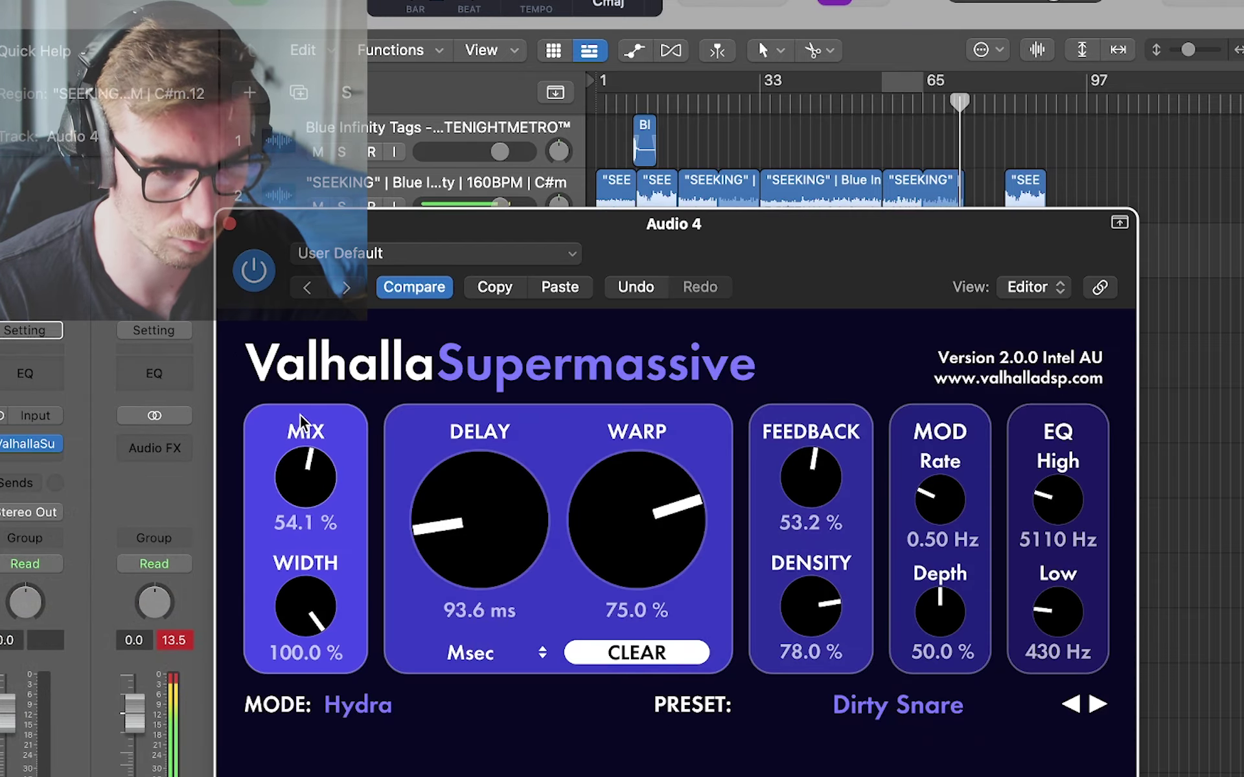
left_click_drag(332, 245, 460, 276)
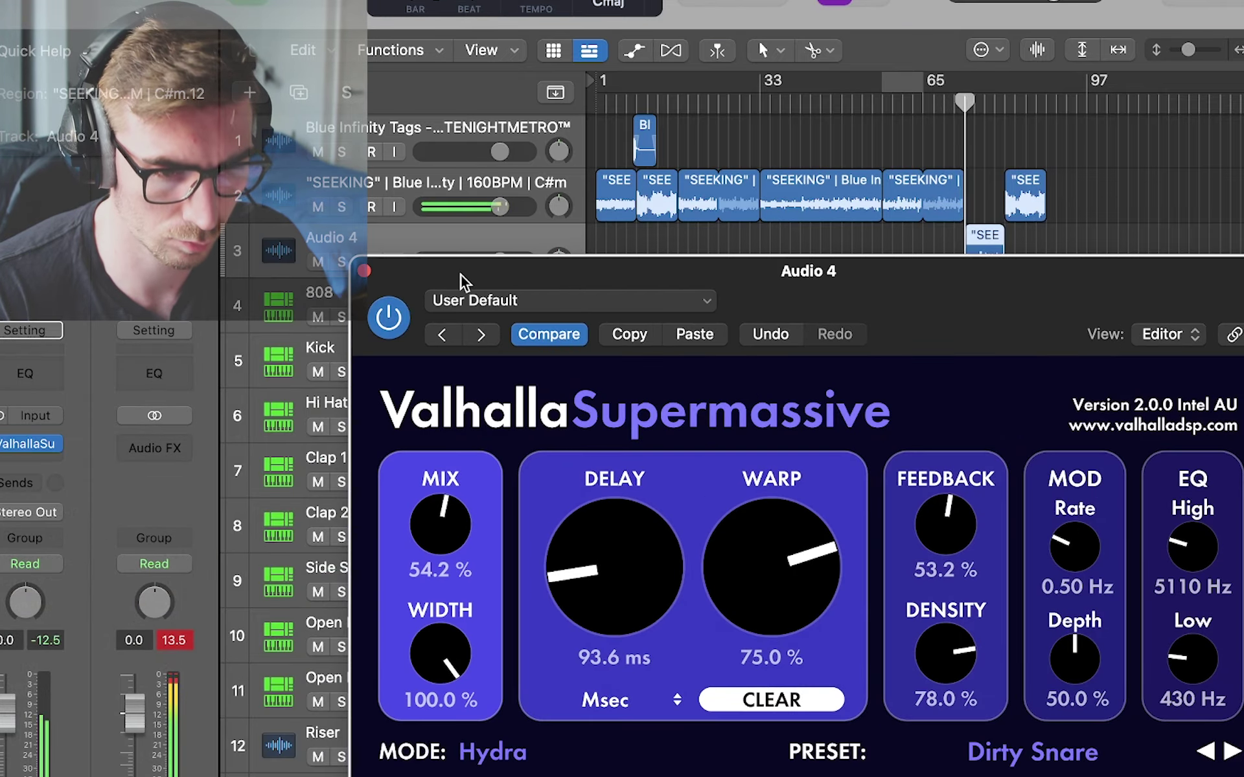
left_click(364, 271)
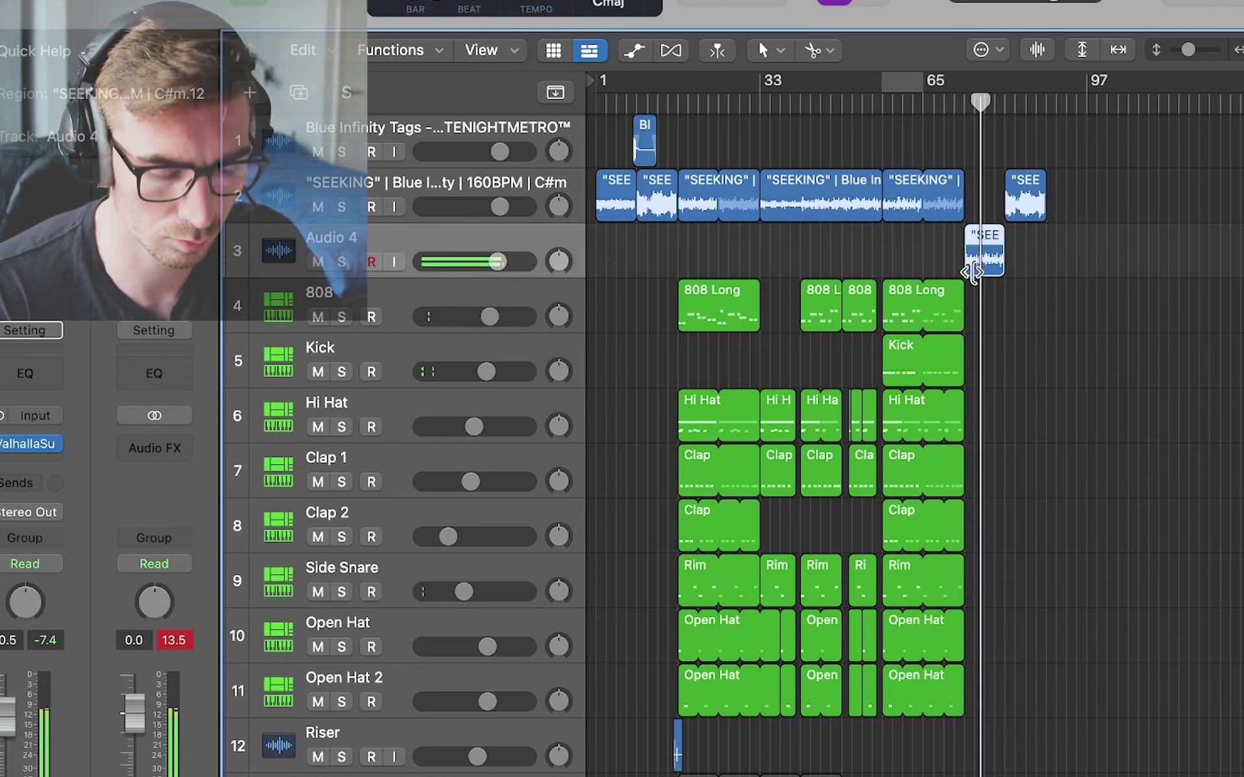
Step: Copy the bar 17 section with SEEKING, 808 Long, all drum regions and the riser so it starts at bar 89
left_click_drag(697, 150, 755, 716)
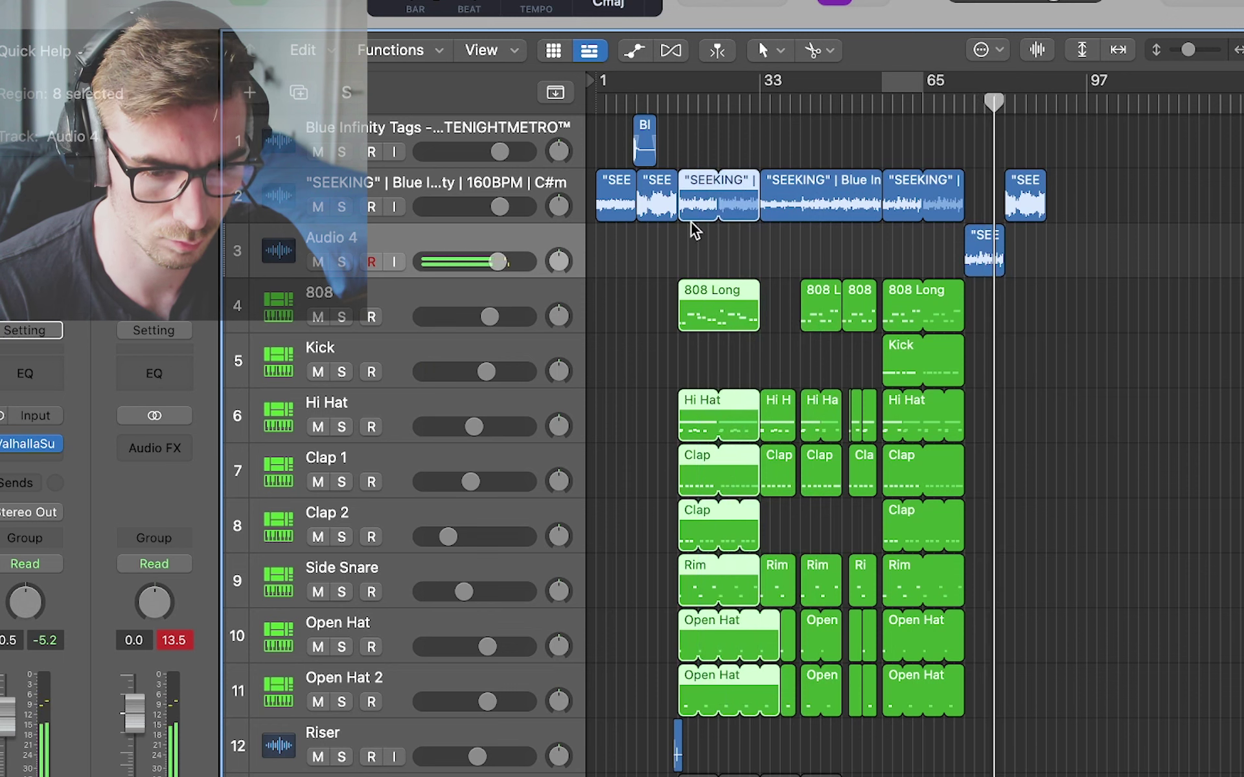
left_click(677, 748, "shift")
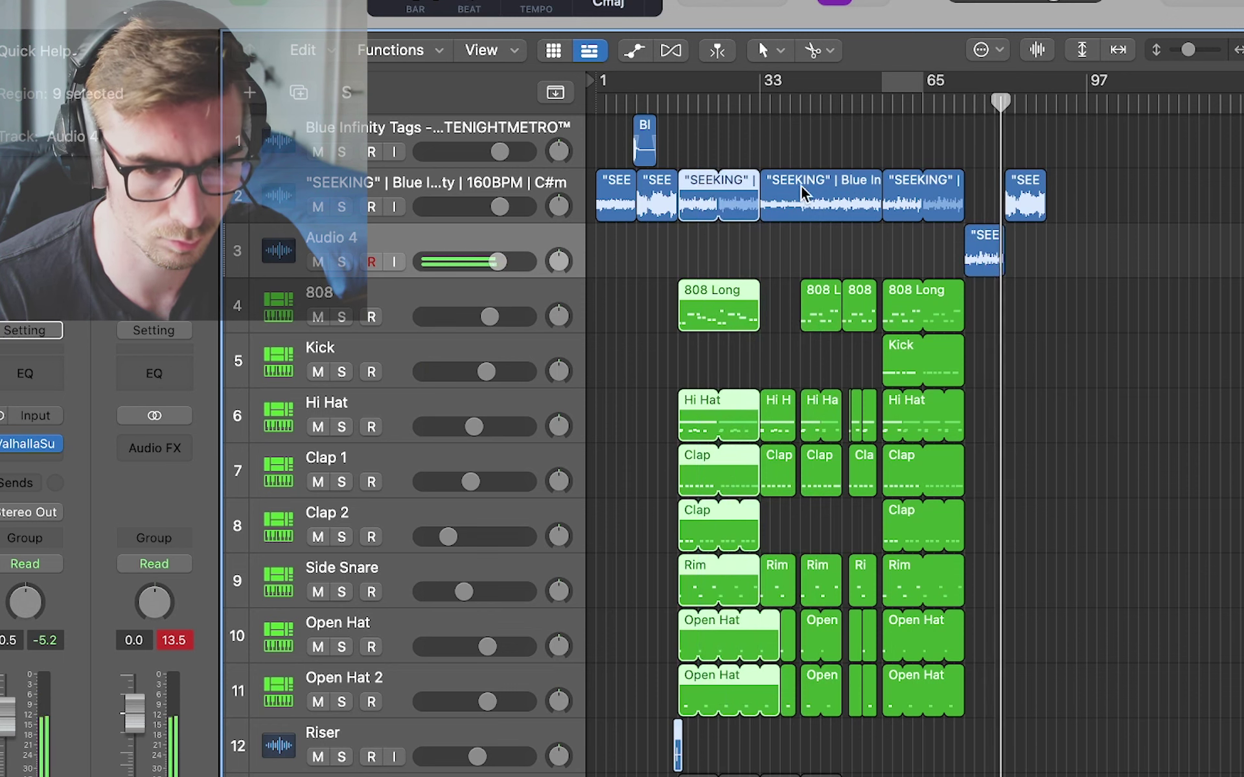
left_click_drag(706, 194, 1072, 202)
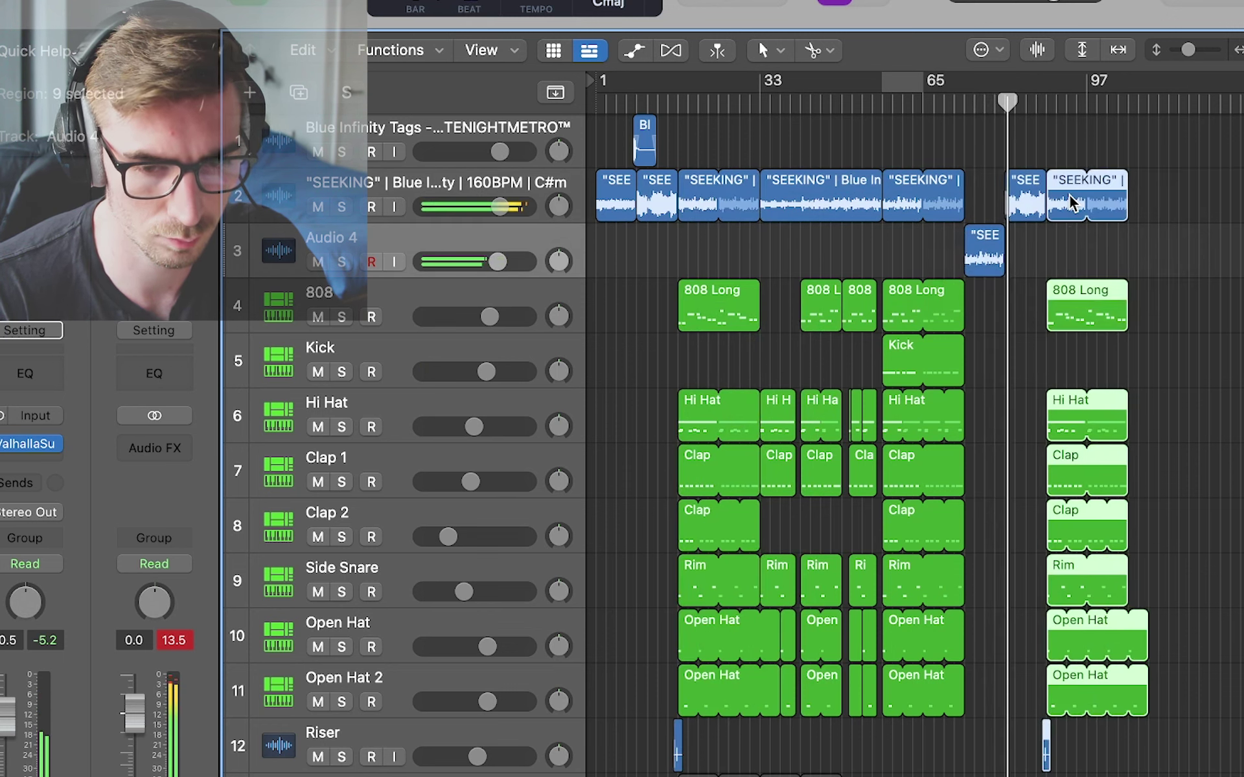
Step: Extend the loops of the copied SEEKING, 808 Long and drum regions, including both Open Hat regions, to bar 121
scroll(1070, 201, "up", 3)
scroll(972, 324, "right", 2)
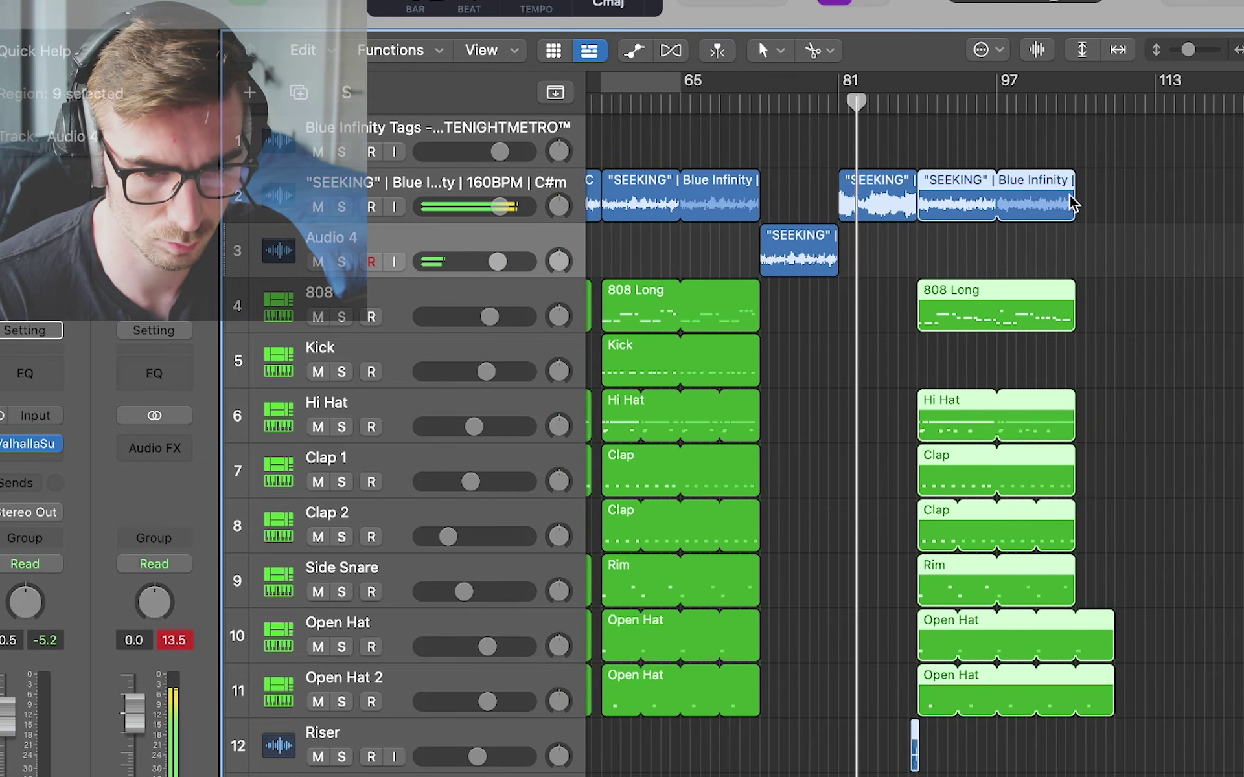
left_click_drag(1086, 212, 1204, 575)
left_click(1229, 581)
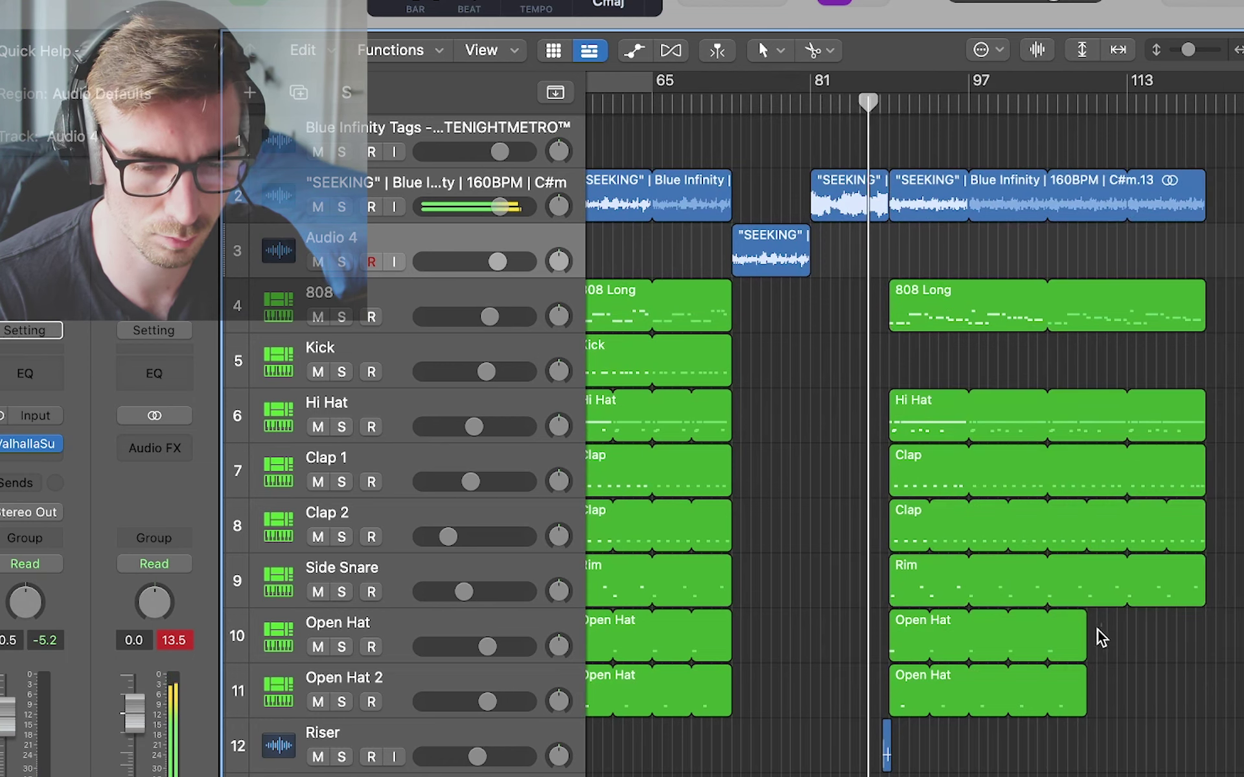
left_click_drag(1102, 638, 1207, 677)
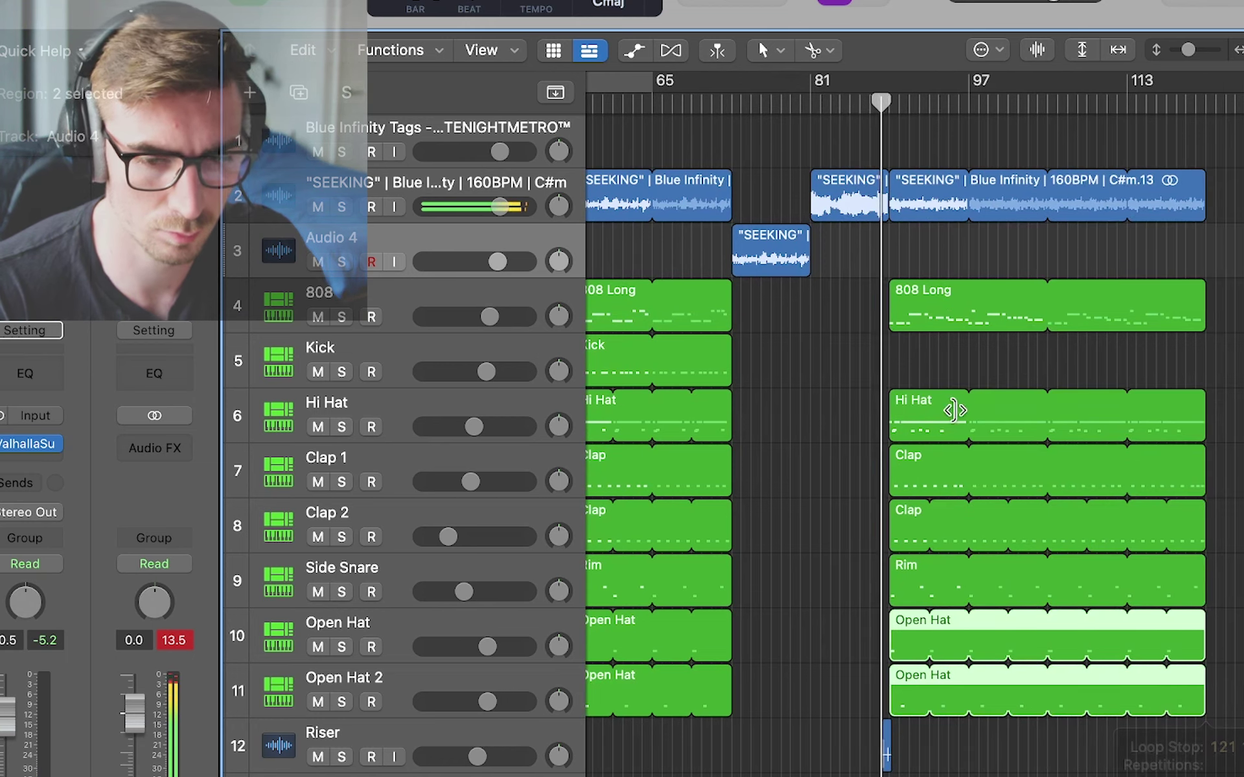
scroll(939, 375, "up", 10)
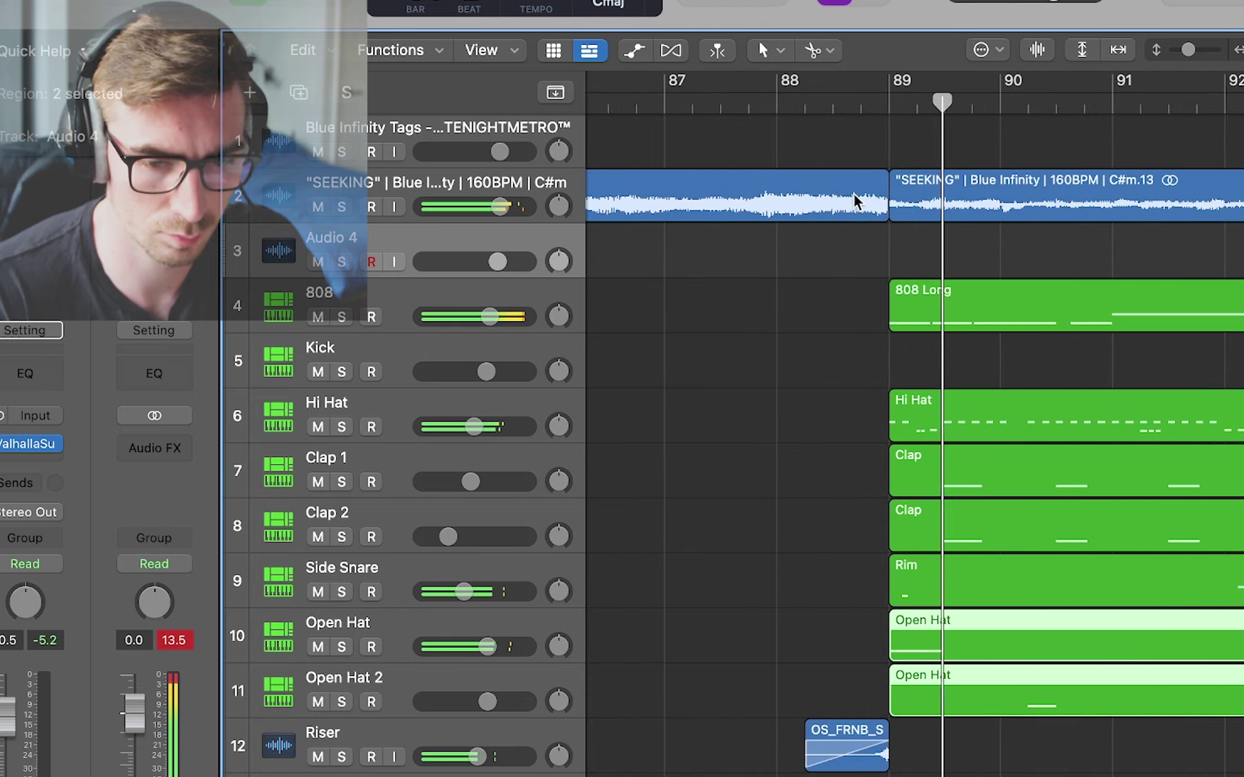
scroll(850, 324, "down", 6)
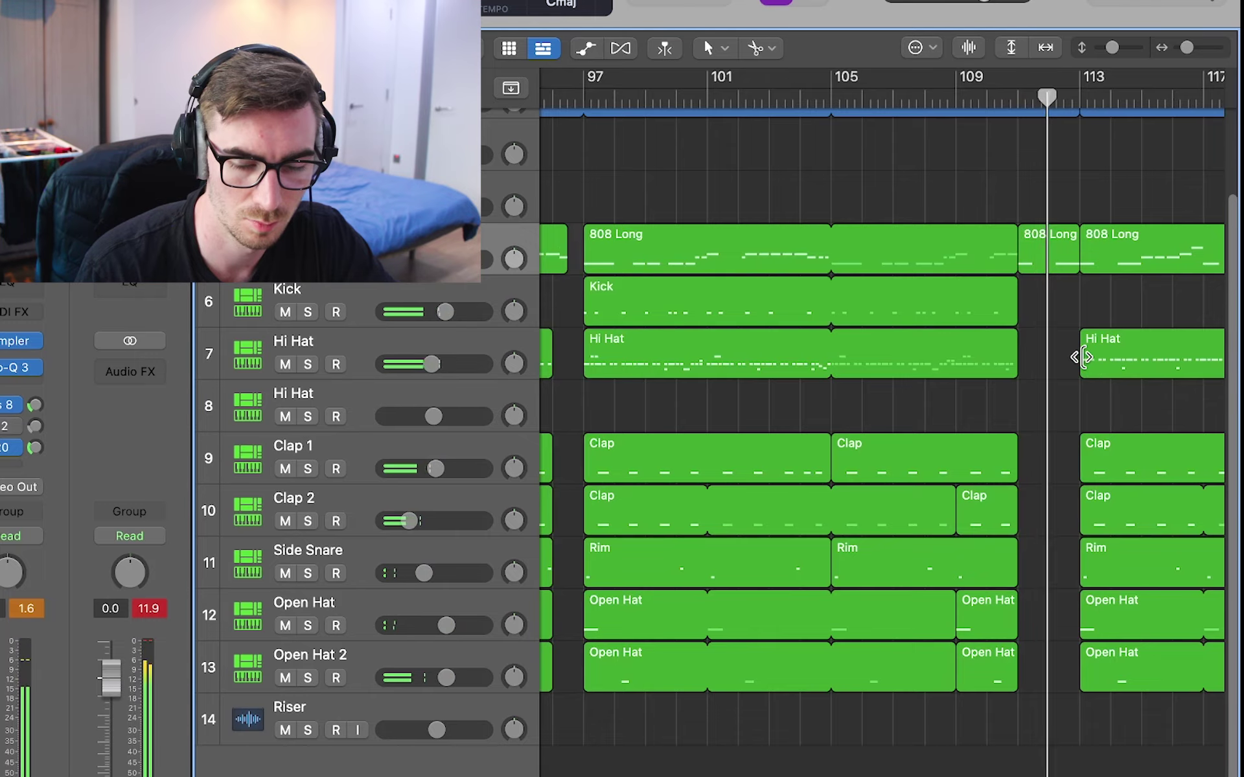
Step: Cut the short 808 Long region between bars 111 and 113 and delete its part before bar 112
key("super+Left")
key("super+Left")
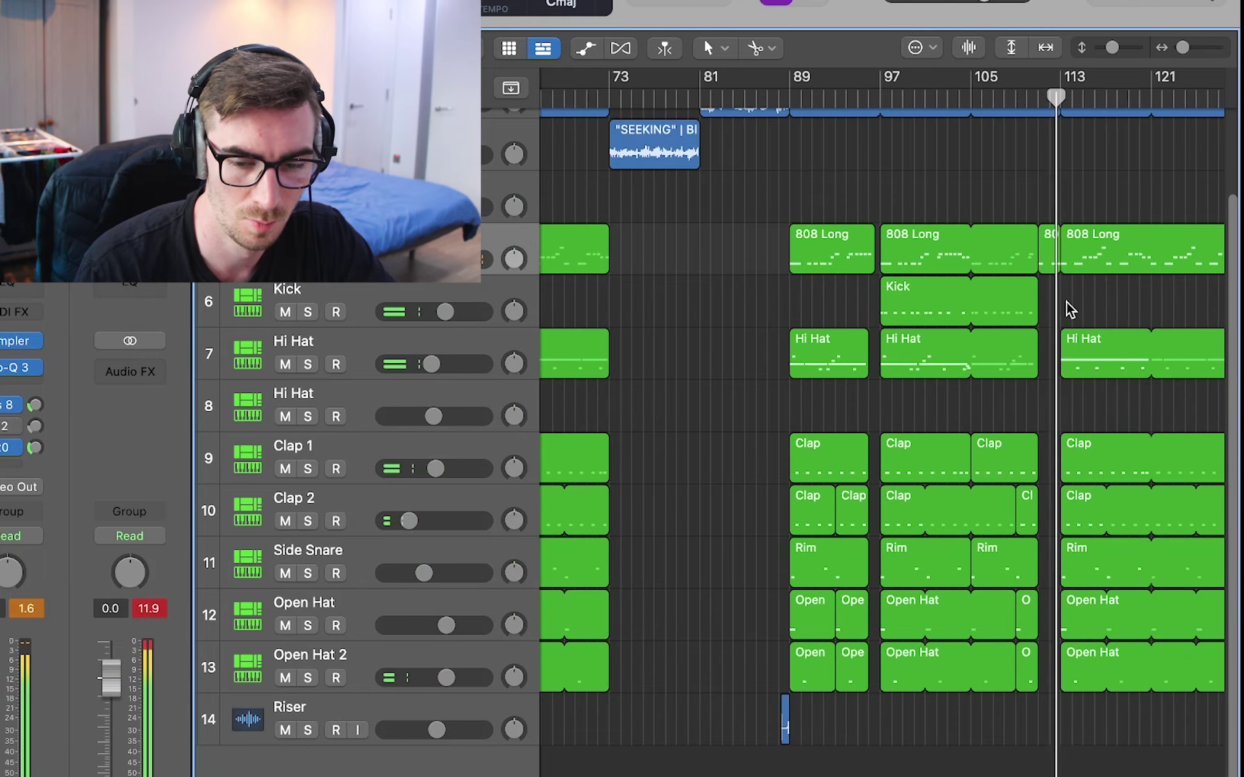
key("super+Right")
key("super+Right")
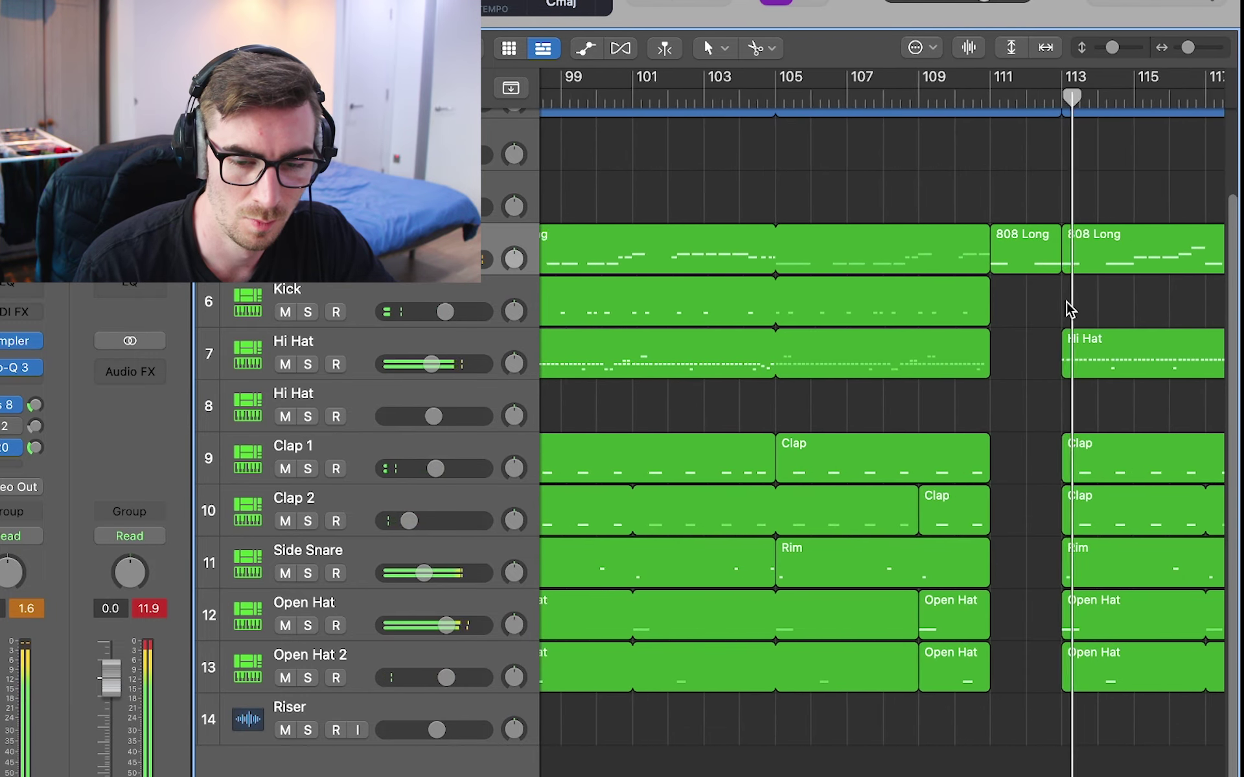
left_click(1016, 240)
left_click(1013, 234, "super")
key("Delete")
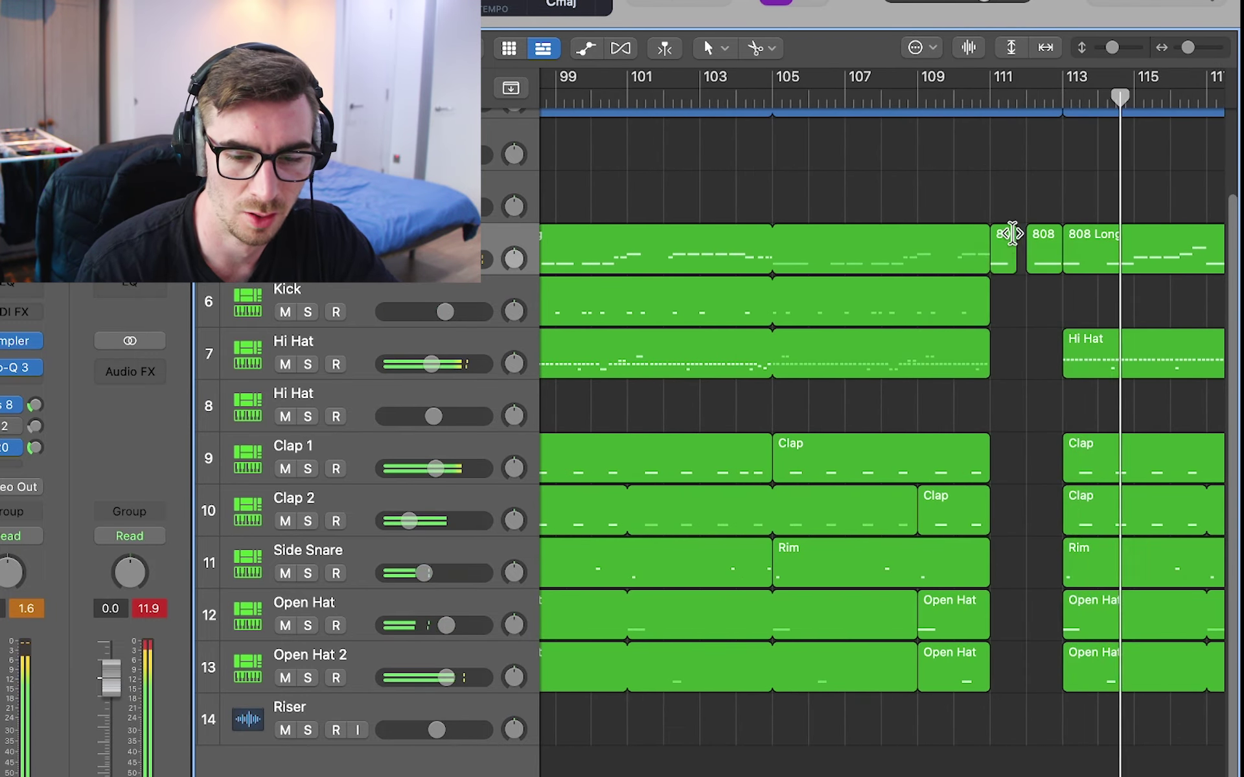
left_click(1000, 254)
key("Delete")
Step: Select the 808 Long region at bar 97 and examine its pattern and the surrounding arrangement
key("super+Left")
key("super+Left")
key("super+Left")
key("super+Left")
left_click(1049, 243)
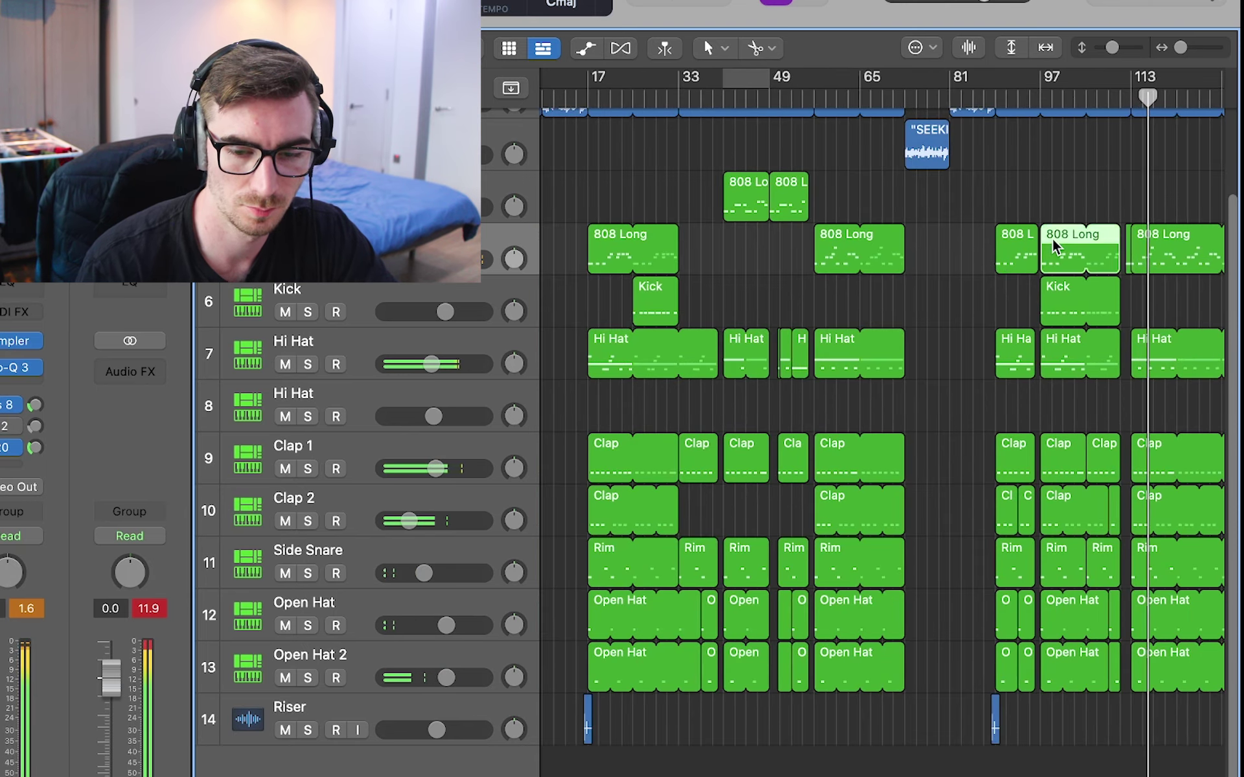
key("Delete")
left_click_drag(609, 258, 636, 206)
left_click_drag(675, 183, 1068, 258)
key("super+Right")
key("super+Right")
key("super+Right")
key("super+Right")
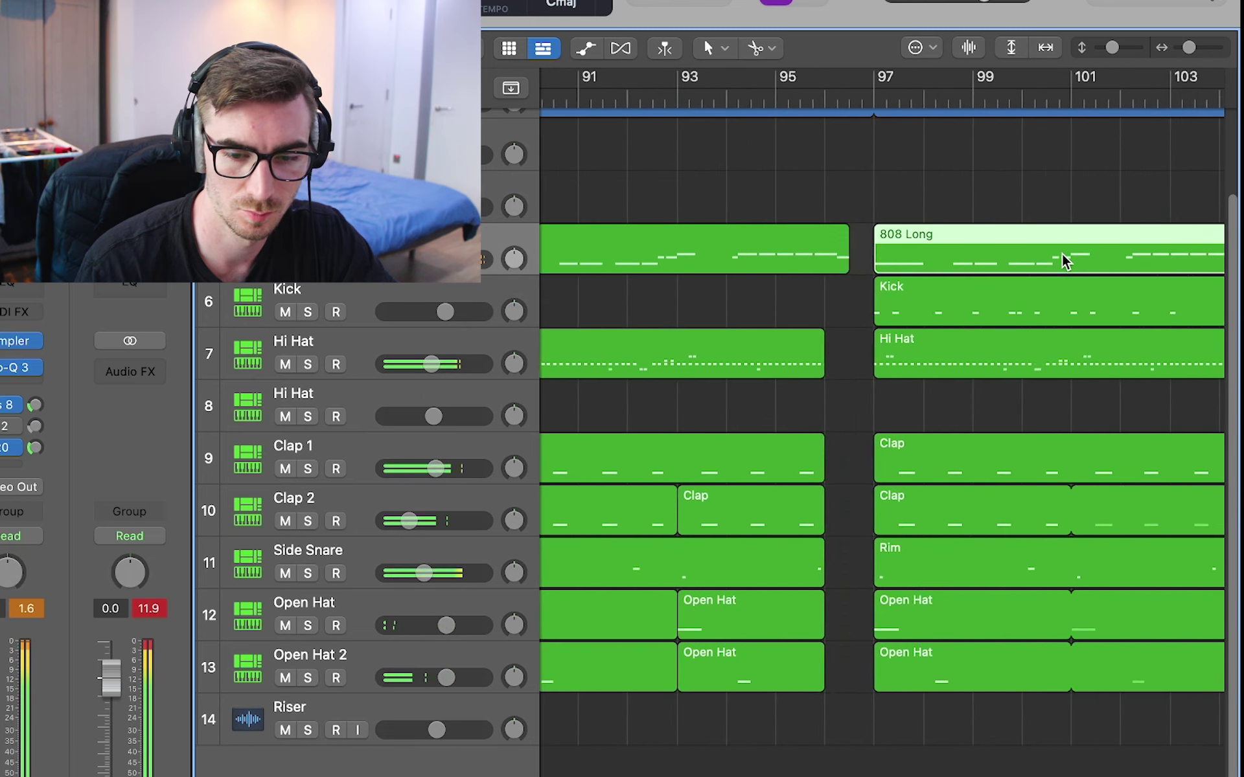
key("super+Left")
key("super+Left")
key("super+Left")
key("super+Left")
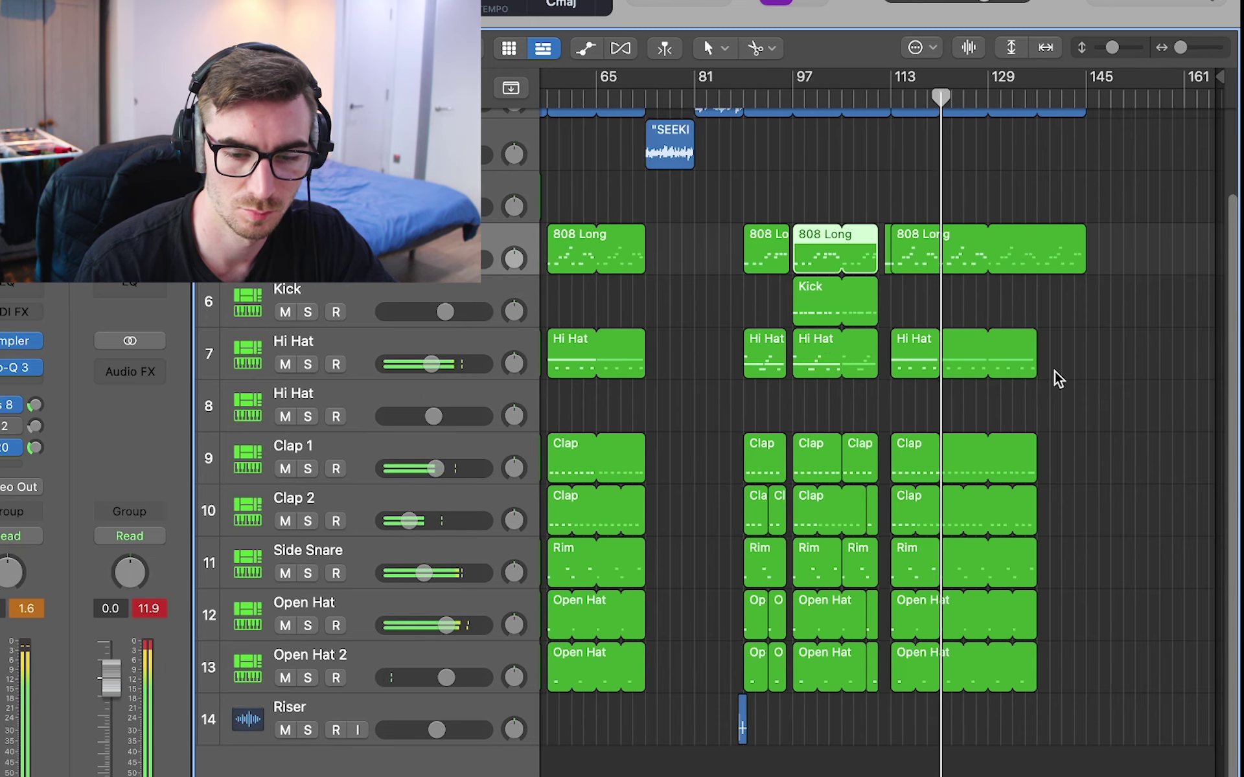